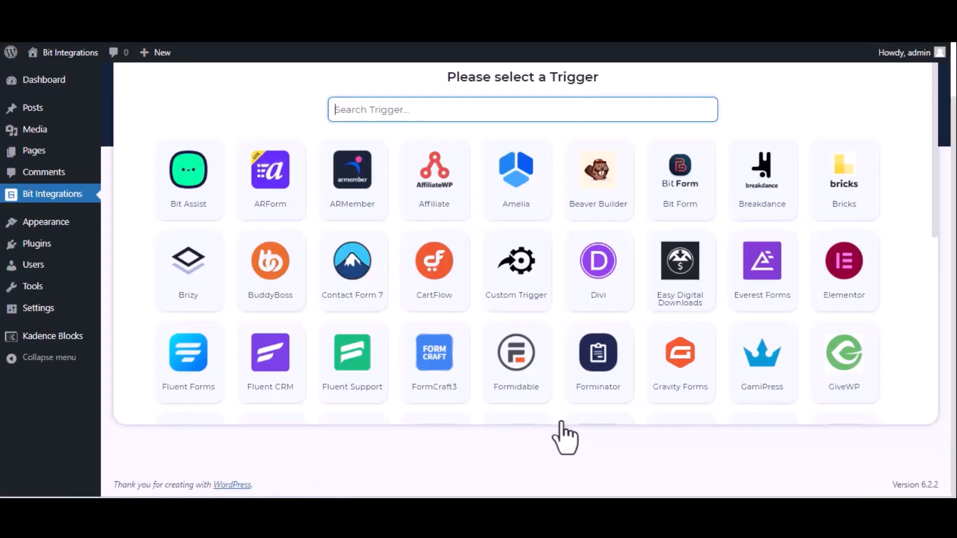
Set the Kadence Blocks Form 'Bit Integration__6b53d9-05' as the trigger and continue
text(ka)
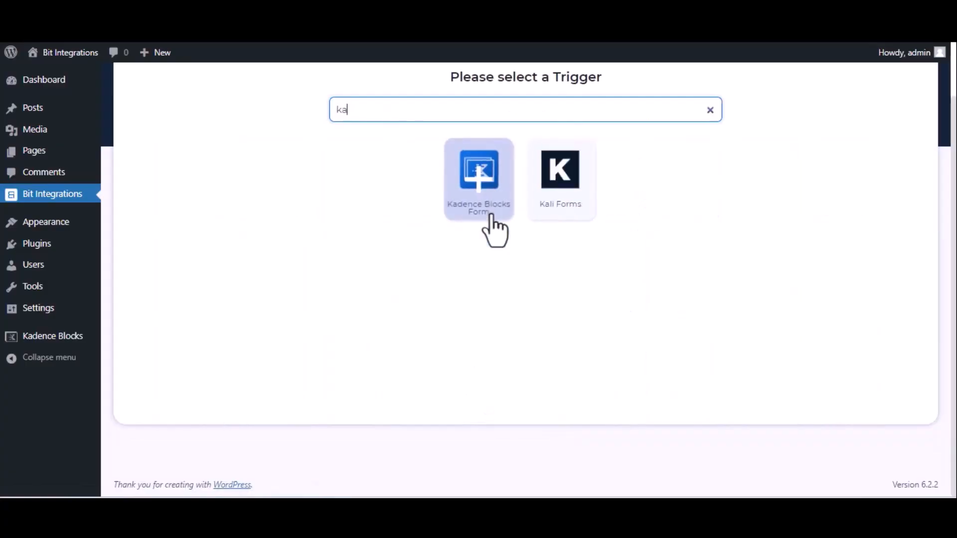
text(de)
click(522, 202)
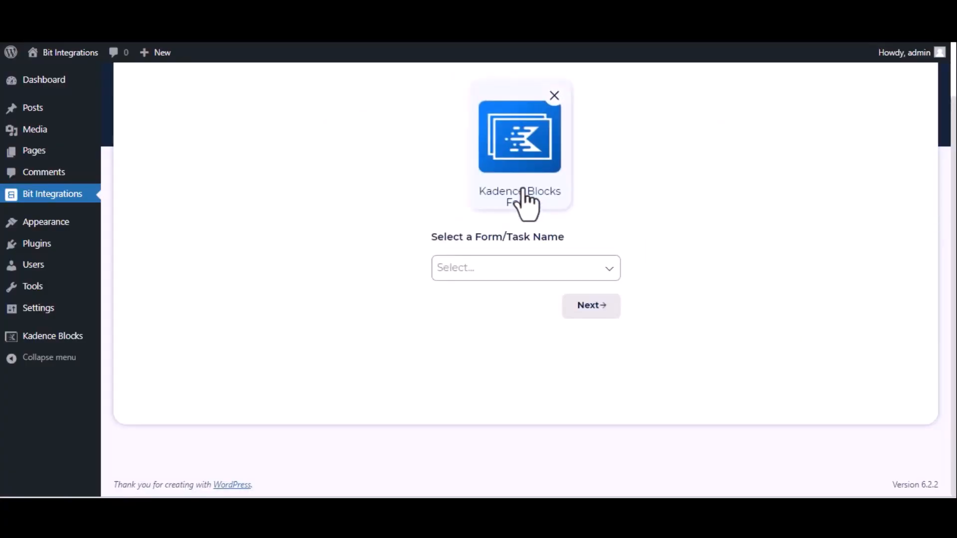
click(525, 271)
click(527, 295)
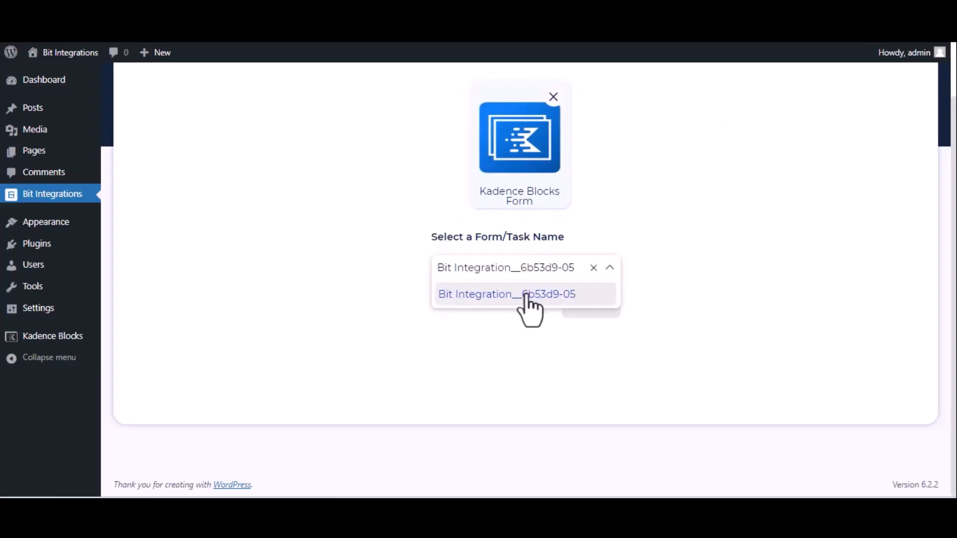
click(591, 306)
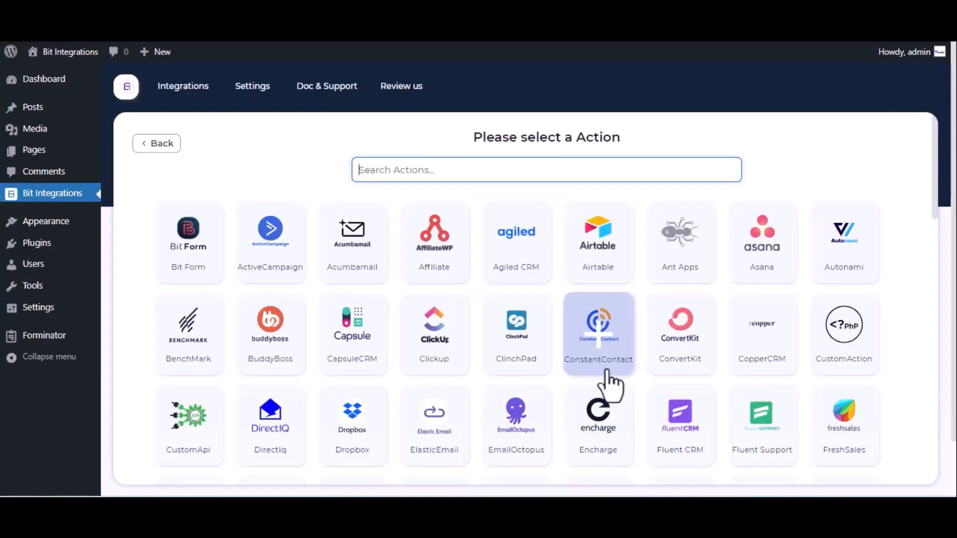
Choose Notion as the action app and open Notion's My integrations page from the settings link
text(notion)
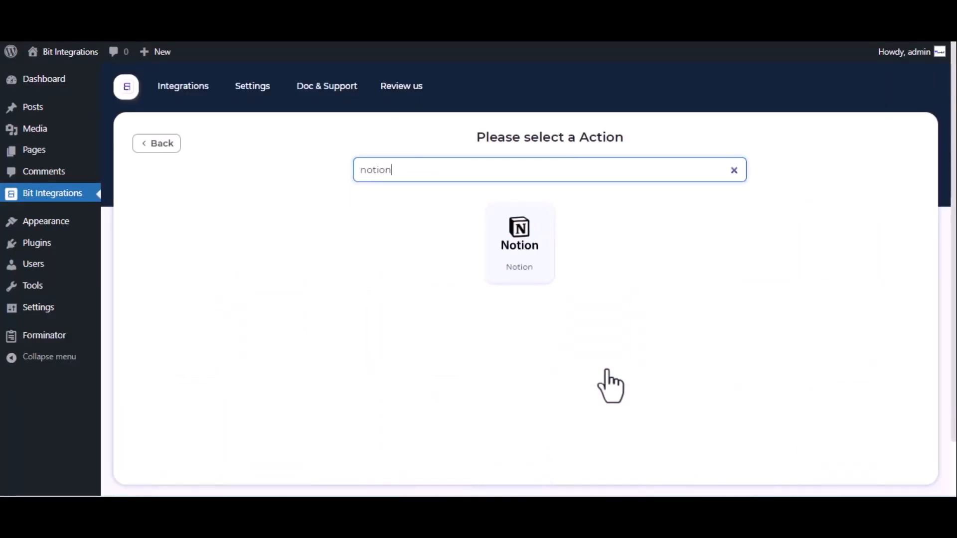
click(526, 232)
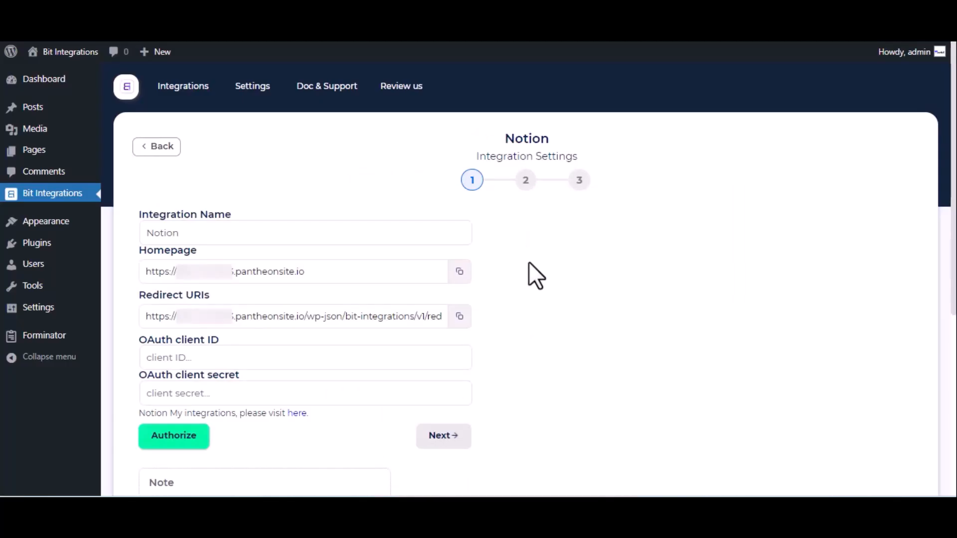
click(196, 233)
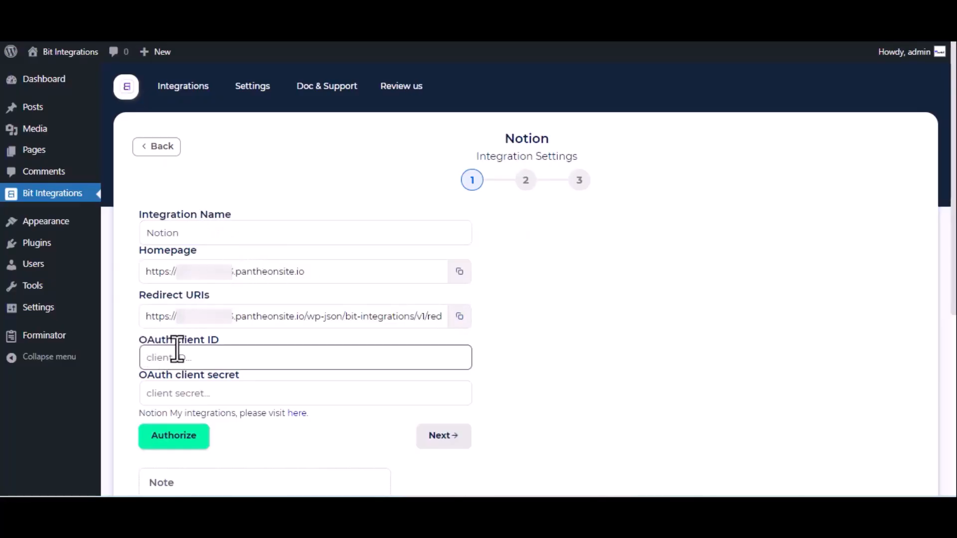
click(295, 415)
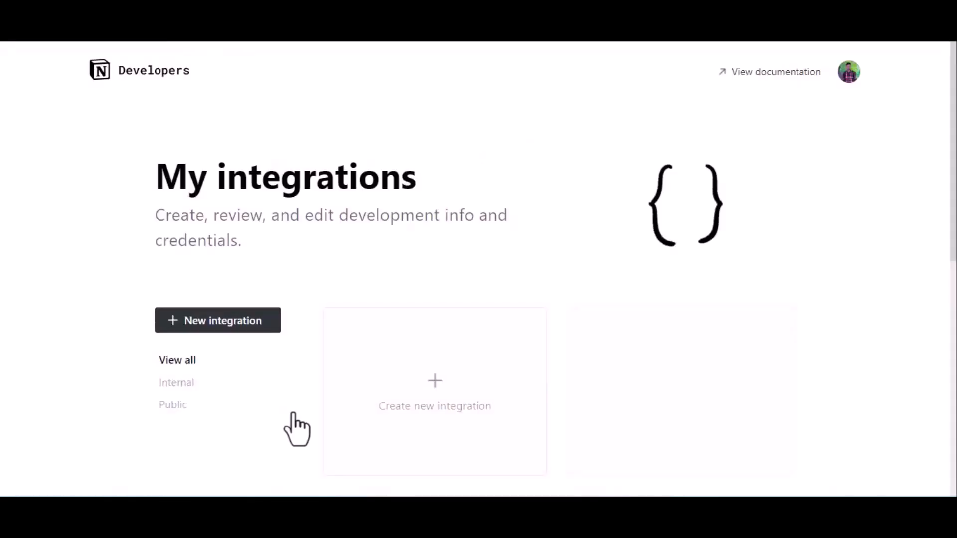
Create and submit a new Notion integration named 'For Bit Integrations'
click(421, 390)
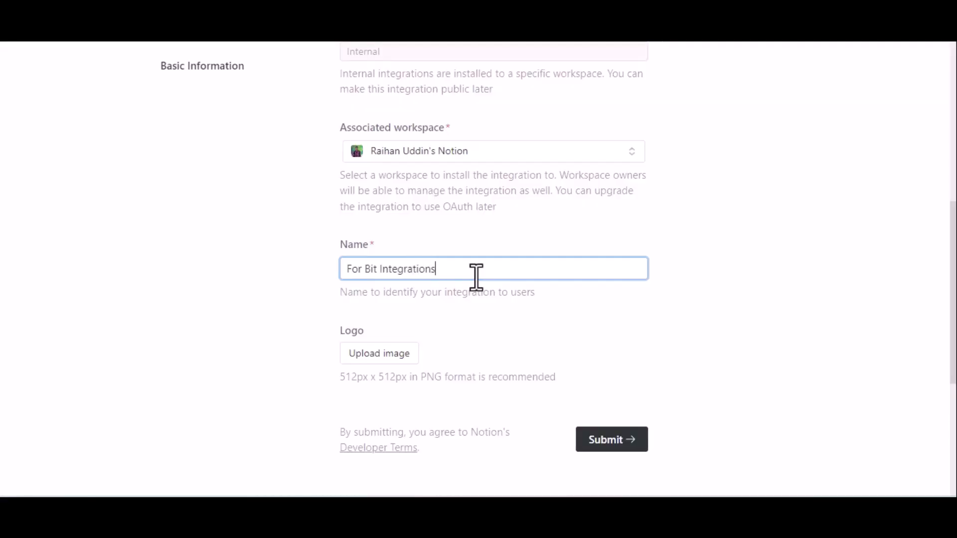
scroll(476, 277, down, 2)
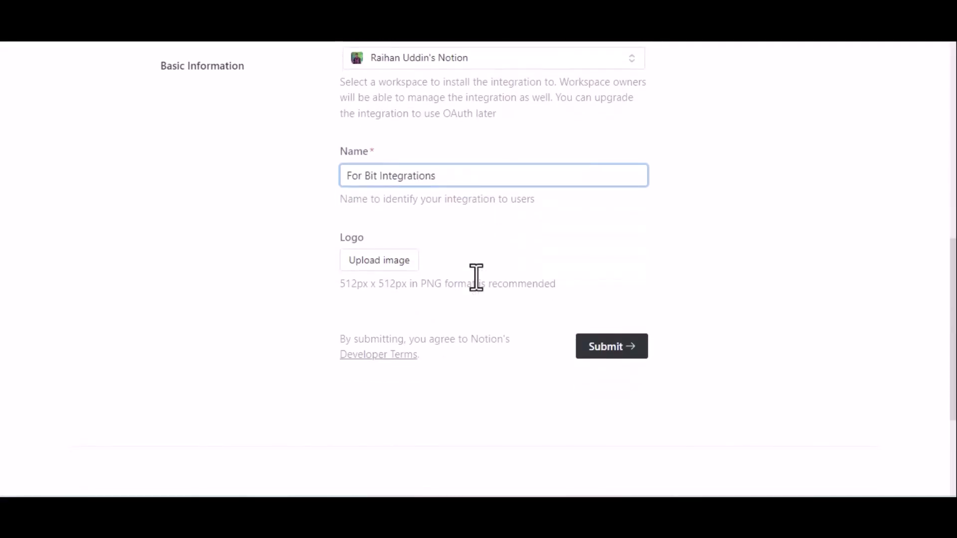
click(617, 349)
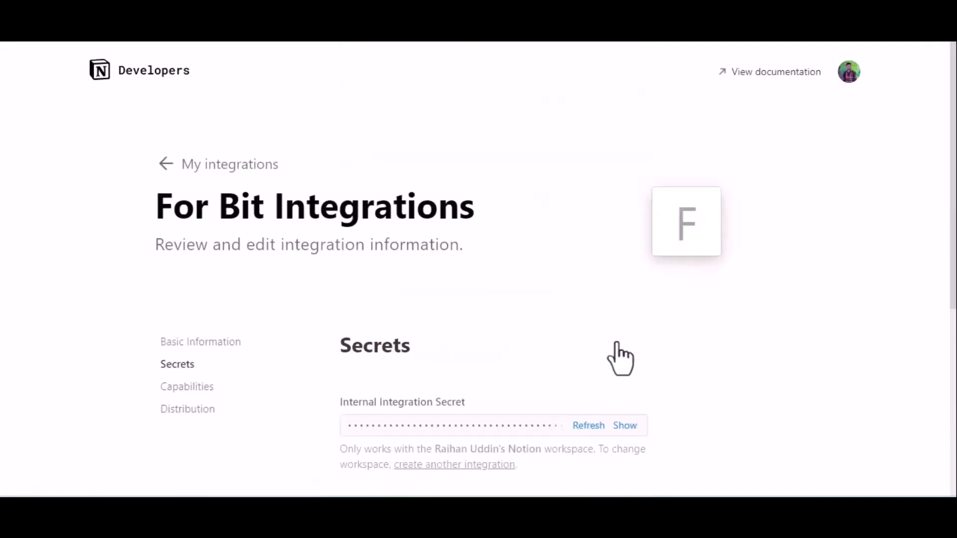
Make the integration public and enter Bit Apps as the company name
click(186, 417)
click(638, 319)
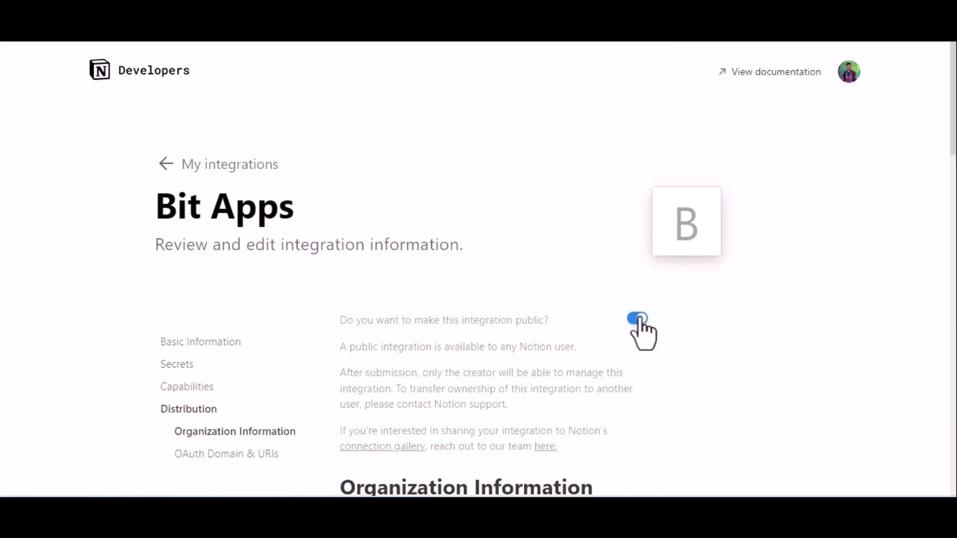
scroll(639, 319, down, 7)
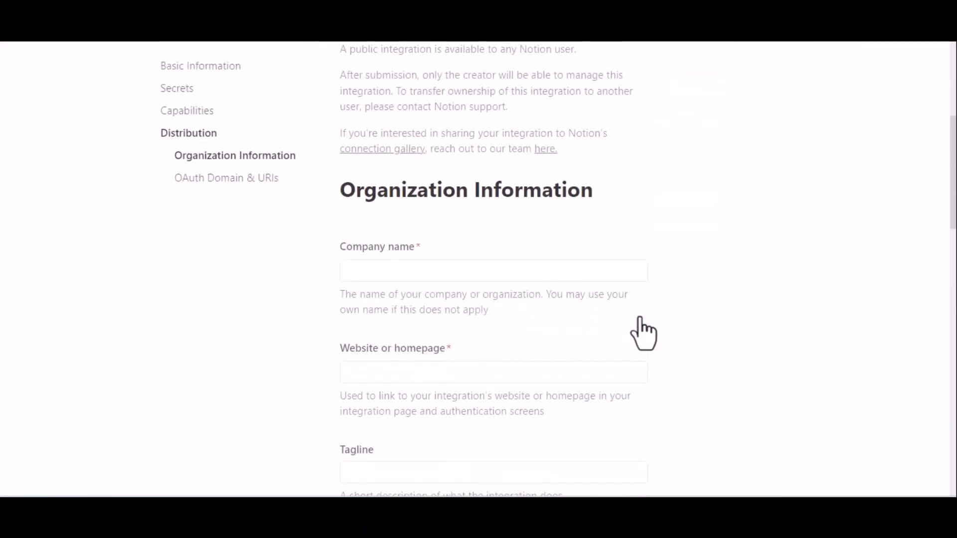
click(444, 155)
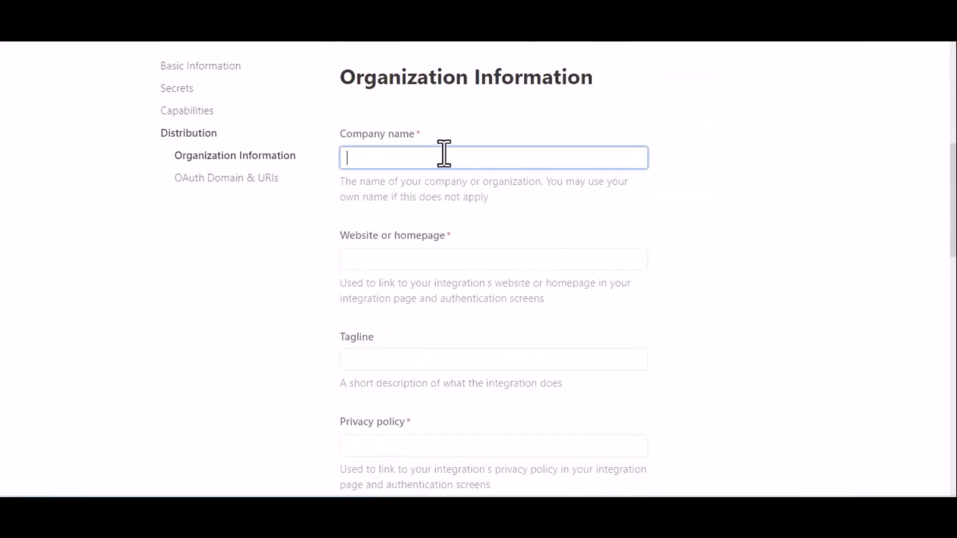
text(Bit)
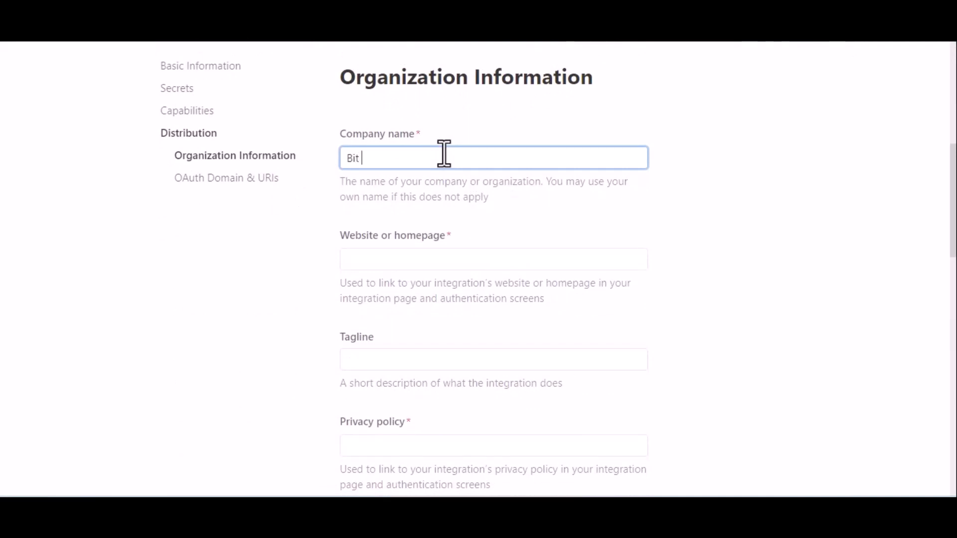
text( Appd)
Paste the bitapps.pro homepage link into the Website field
click(400, 258)
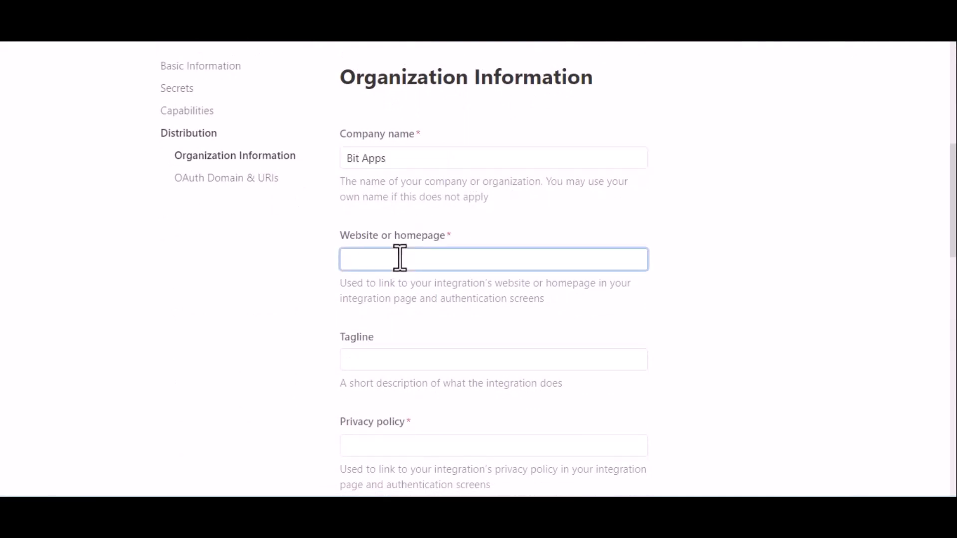
key(super+v)
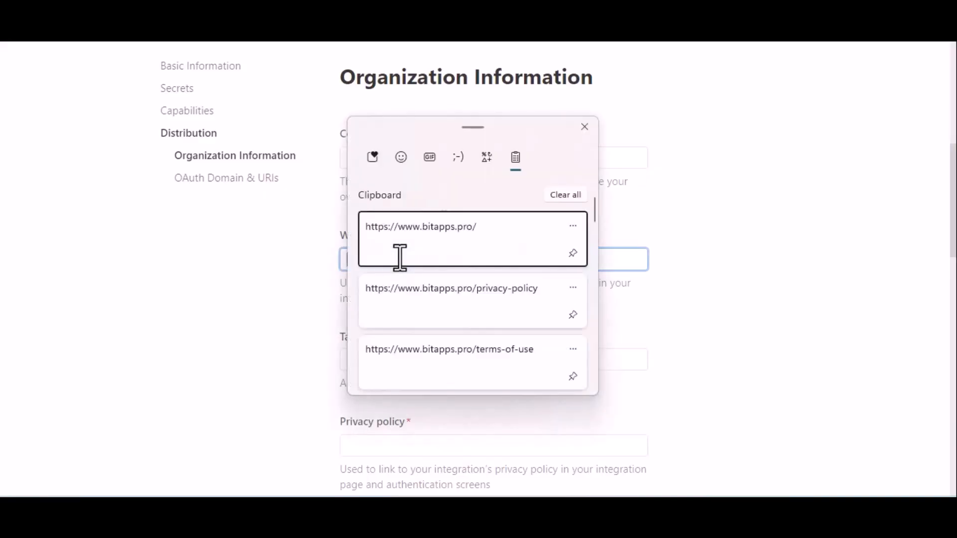
click(443, 244)
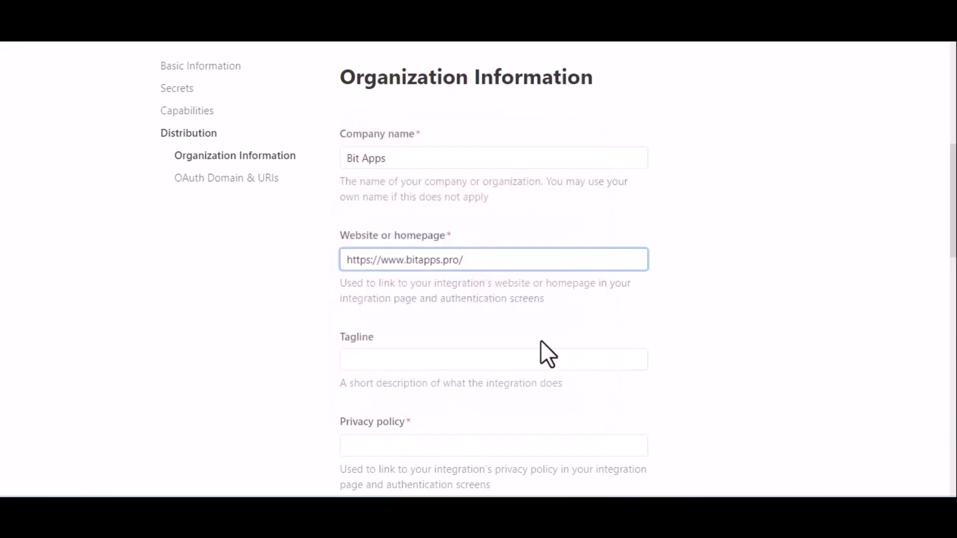
scroll(542, 343, down, 3)
scroll(541, 341, down, 1)
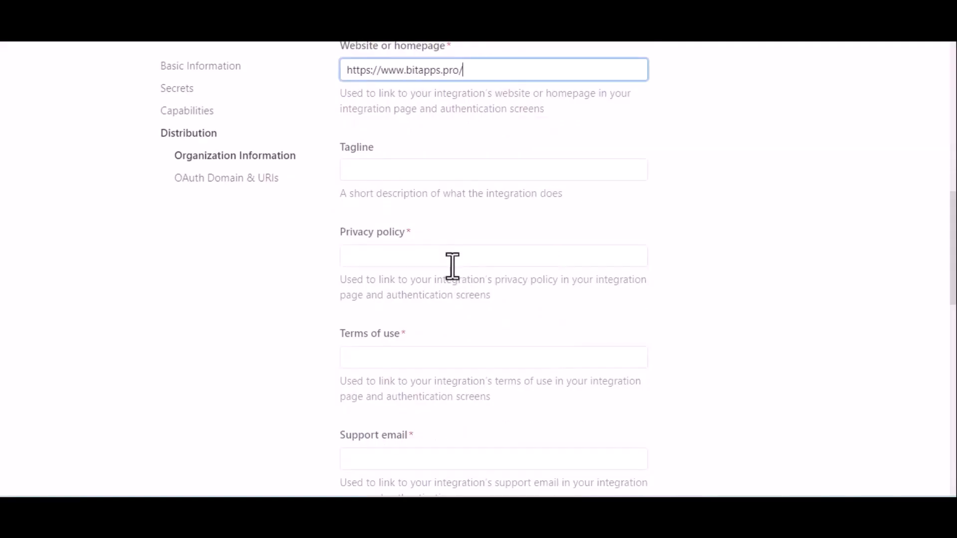
Paste the bitapps.pro privacy-policy and terms-of-use links into their fields
click(453, 265)
click(418, 255)
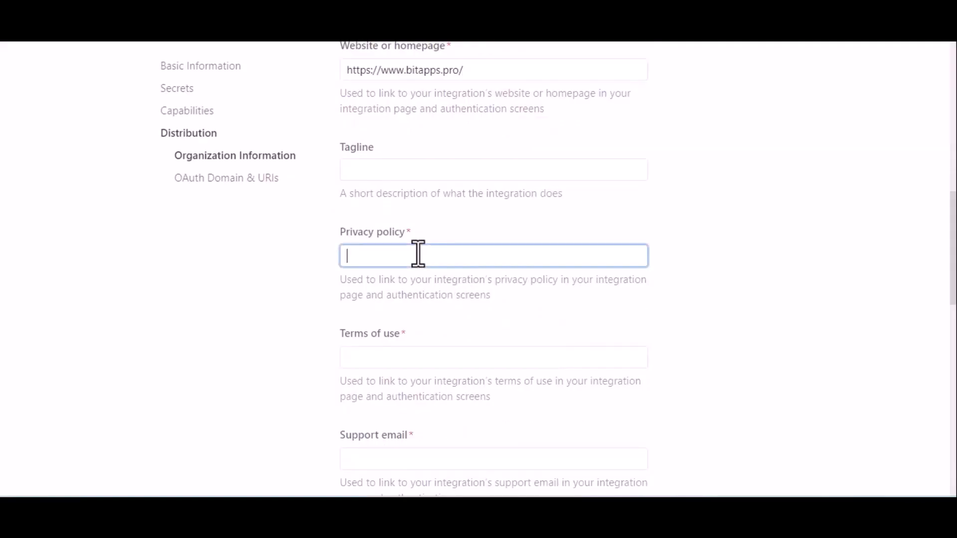
key(super+v)
click(465, 295)
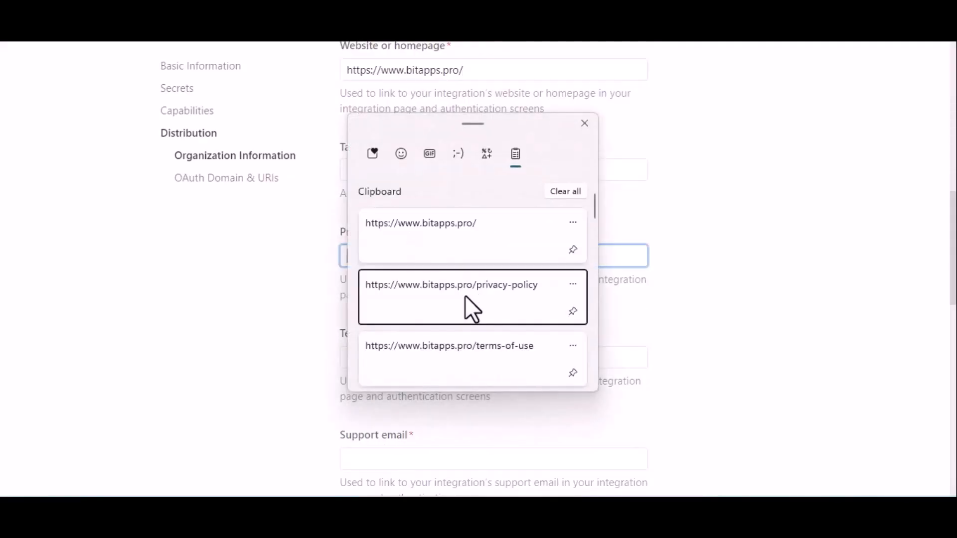
click(496, 353)
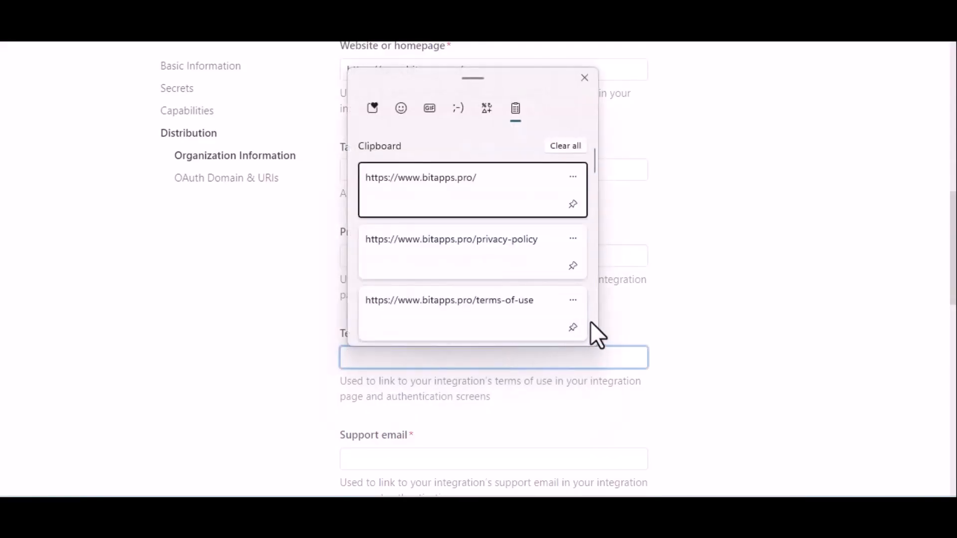
click(522, 316)
scroll(606, 327, down, 6)
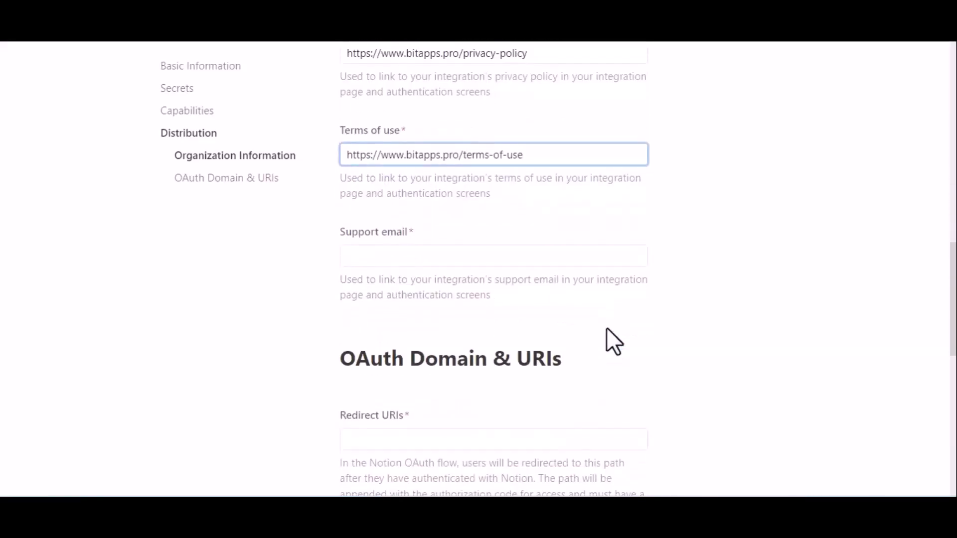
Enter the support email address in the integration's distribution settings
click(455, 174)
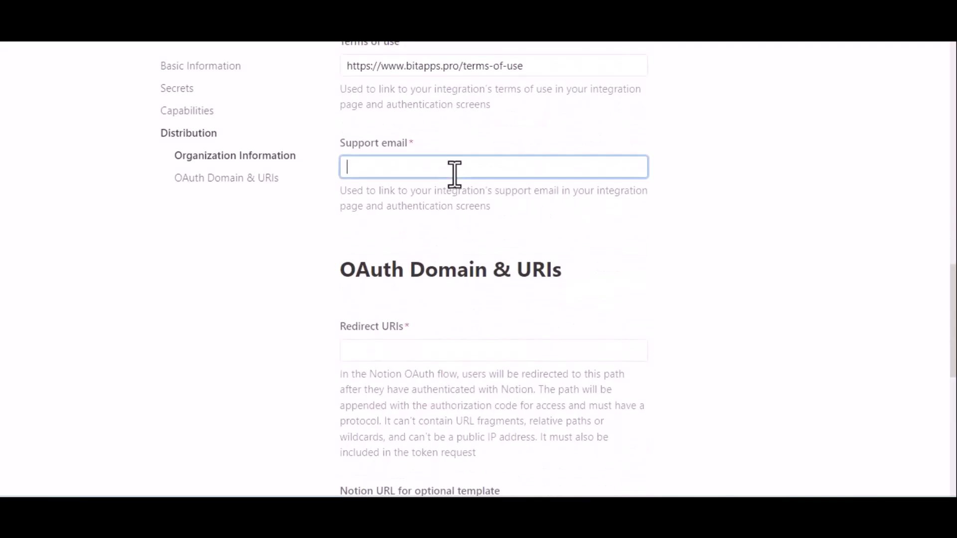
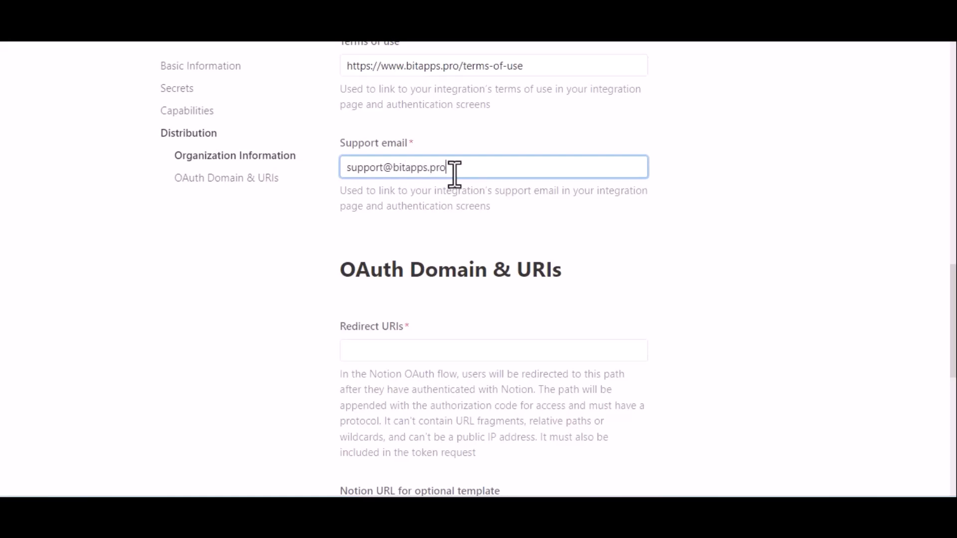
click(448, 223)
Add the Bit Integrations redirect URL to Redirect URIs and submit as a public integration
scroll(448, 223, down, 2)
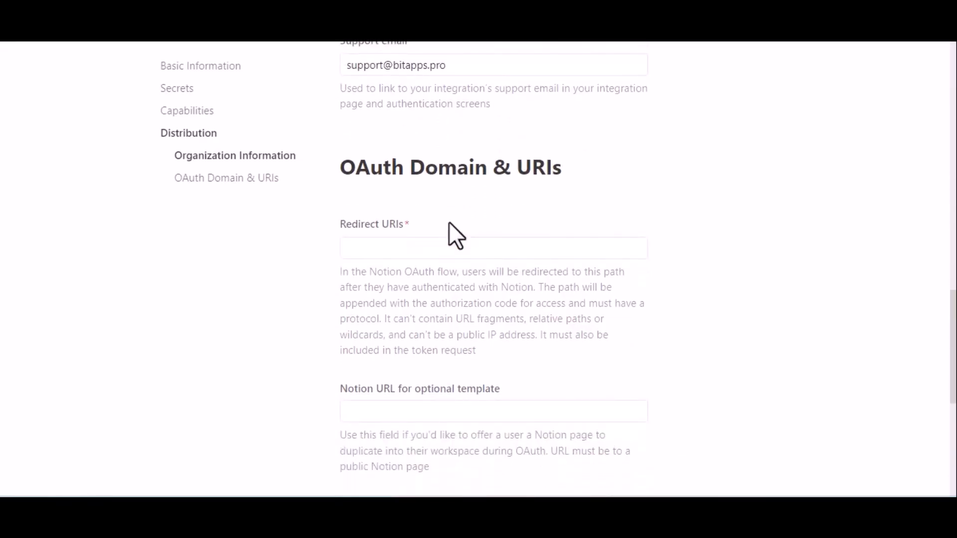
click(424, 251)
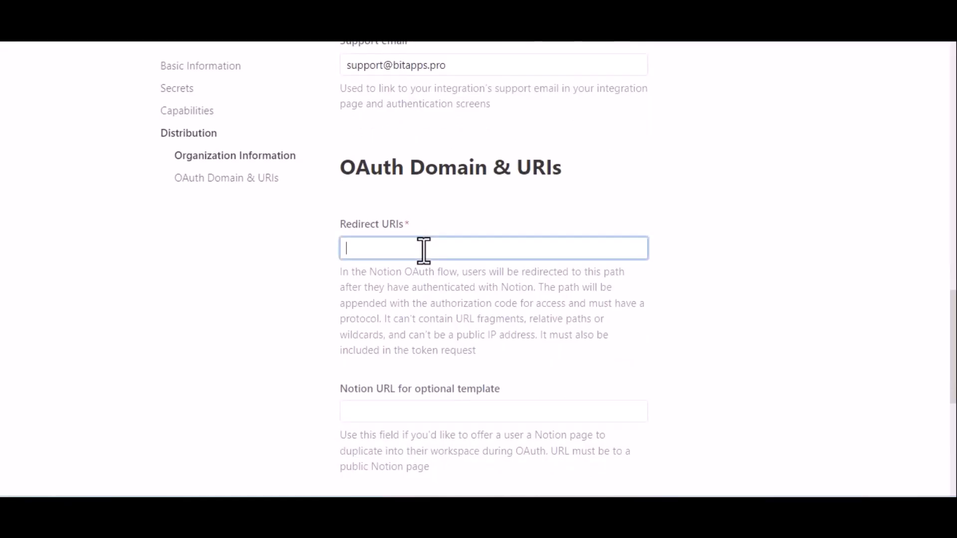
key(ctrl+Tab)
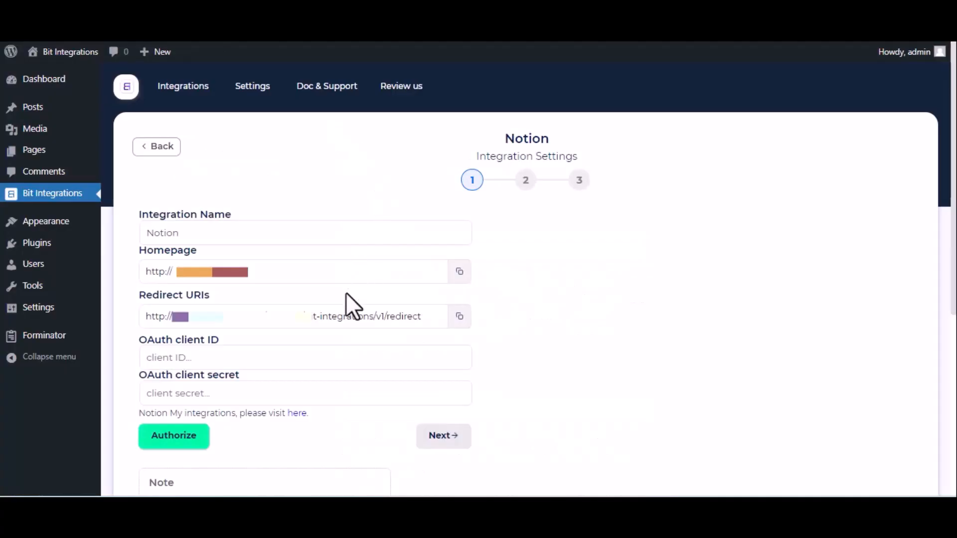
triple_click(373, 319)
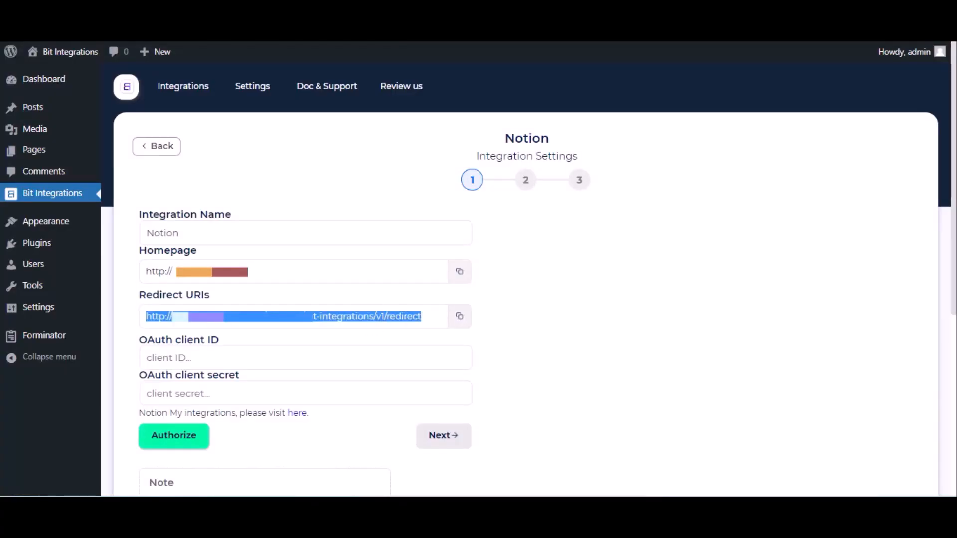
key(ctrl+Tab)
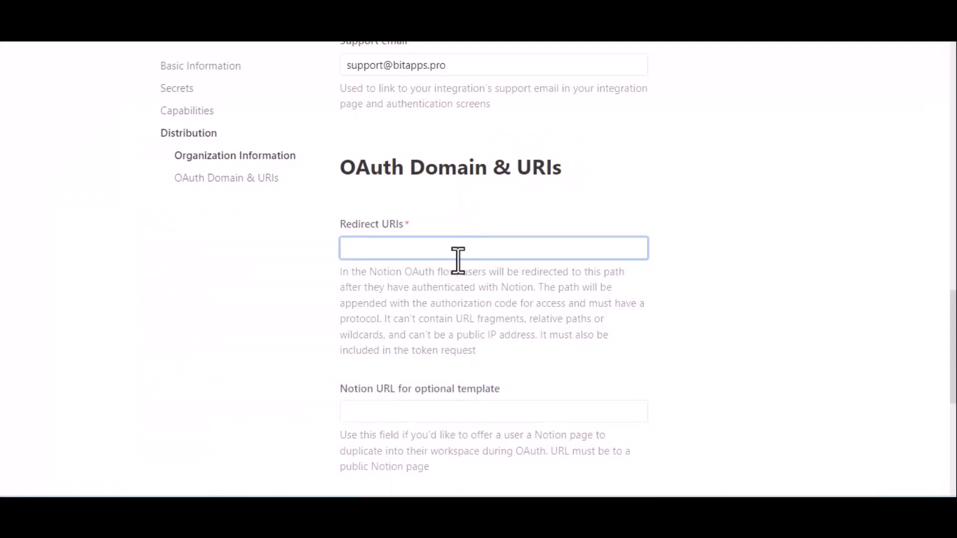
text(http://bit-integrations.local/wp-json/bit-integrations/v1/redirect)
click(481, 294)
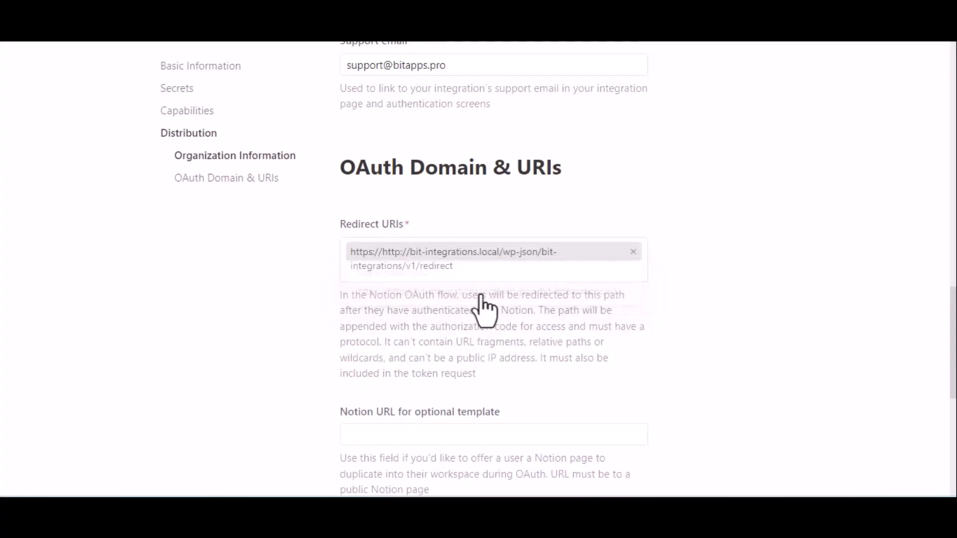
scroll(481, 297, down, 4)
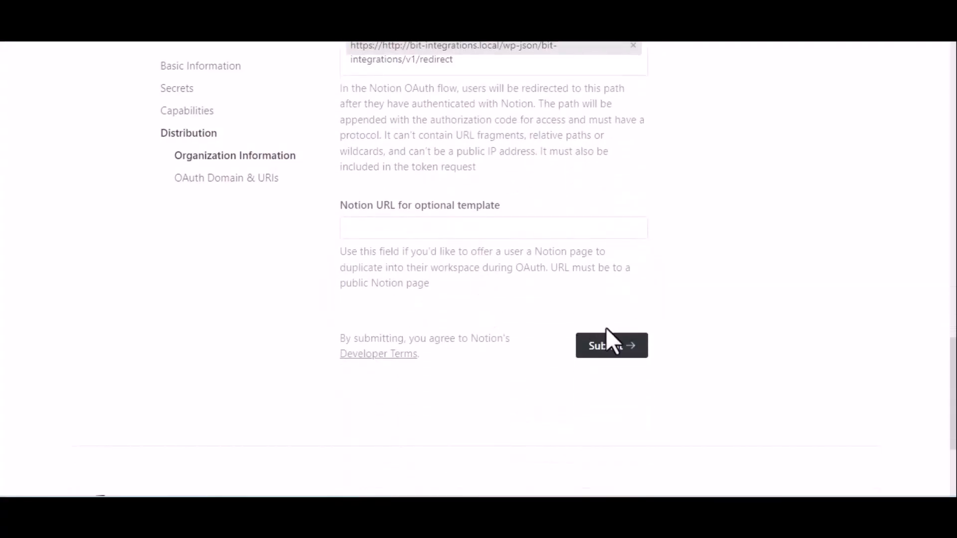
click(604, 348)
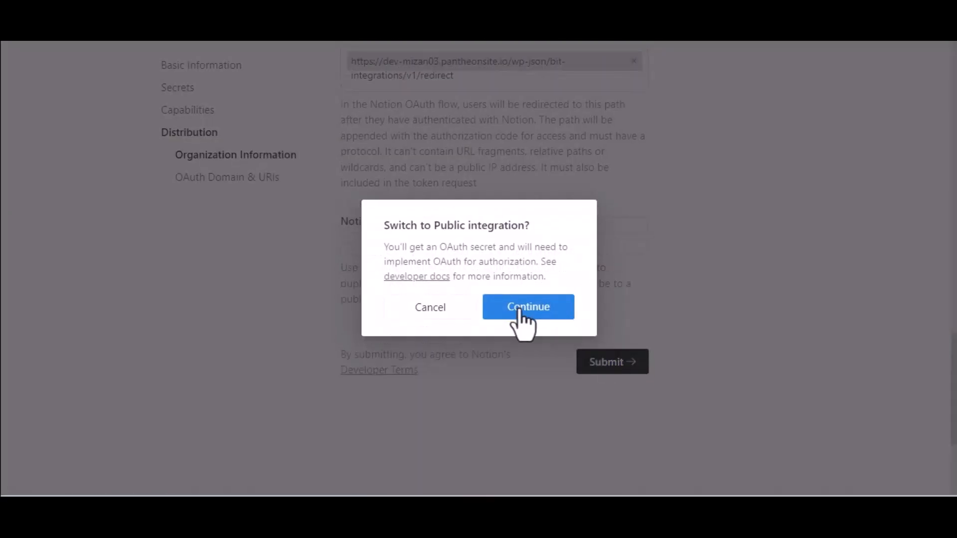
click(519, 312)
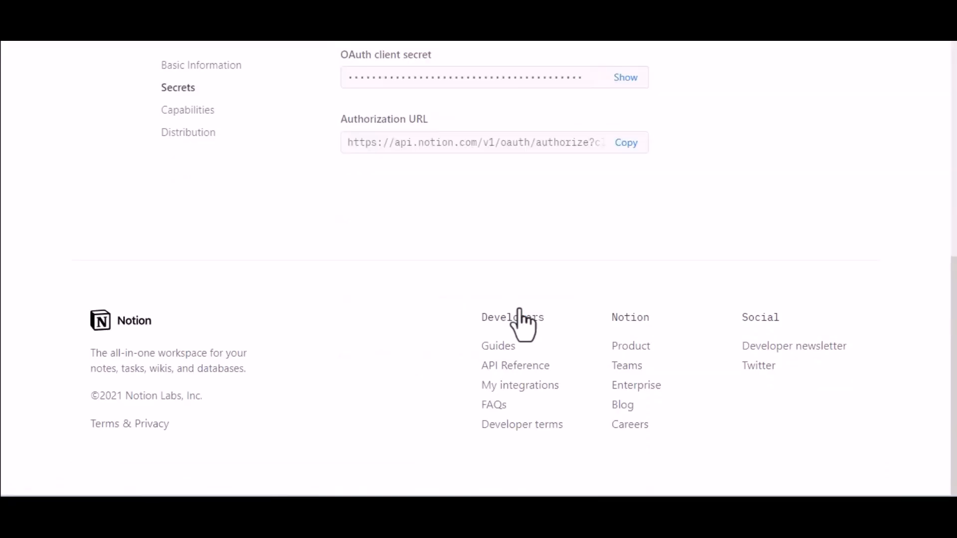
Copy Notion's OAuth client ID into Bit Integrations' client ID field
scroll(516, 319, up, 4)
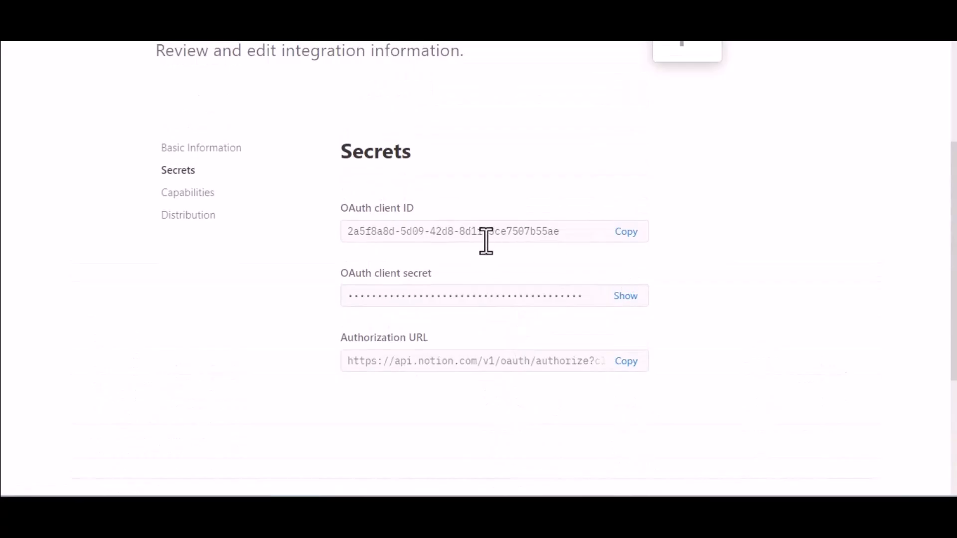
click(629, 232)
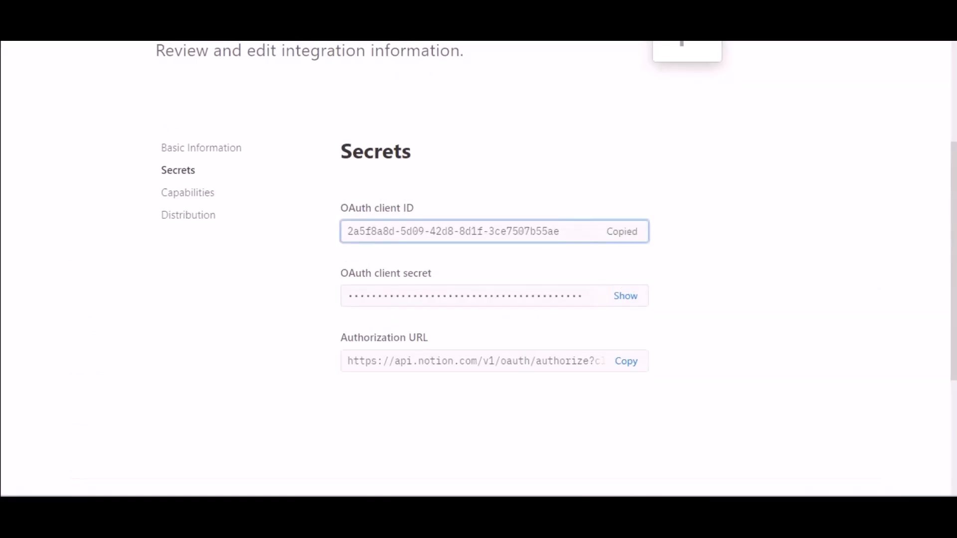
key(ctrl+shift+Tab)
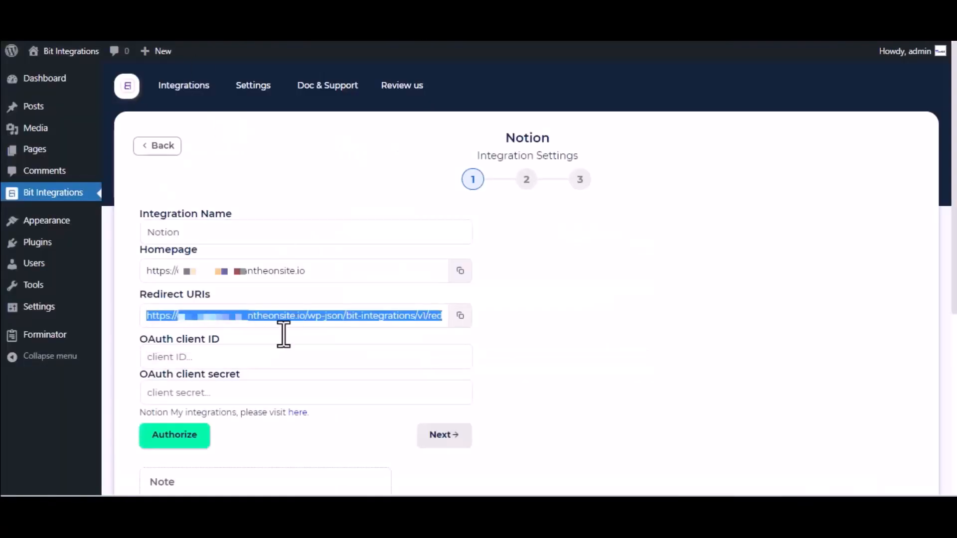
click(255, 357)
key(ctrl+v)
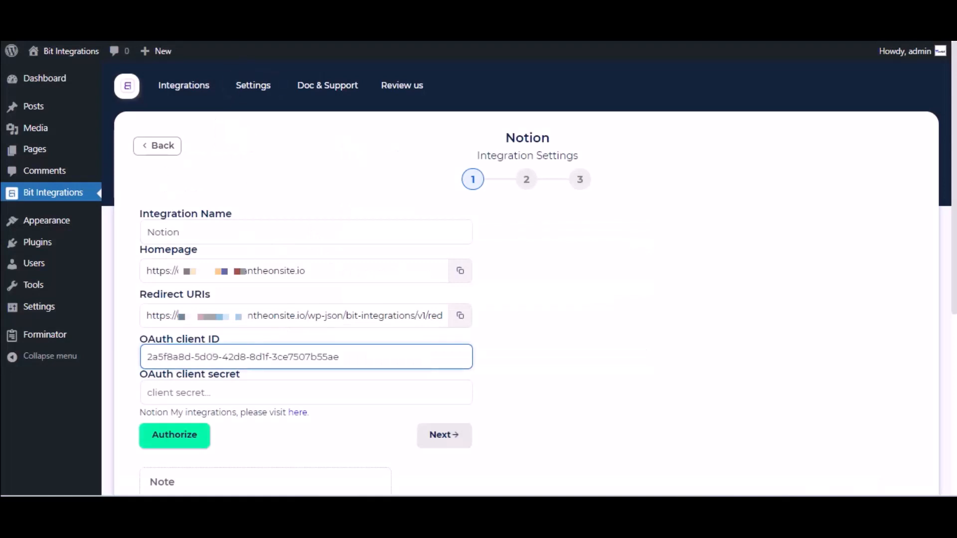
Reveal and paste the OAuth client secret into Bit Integrations and start authorization
key(ctrl+Tab)
click(625, 296)
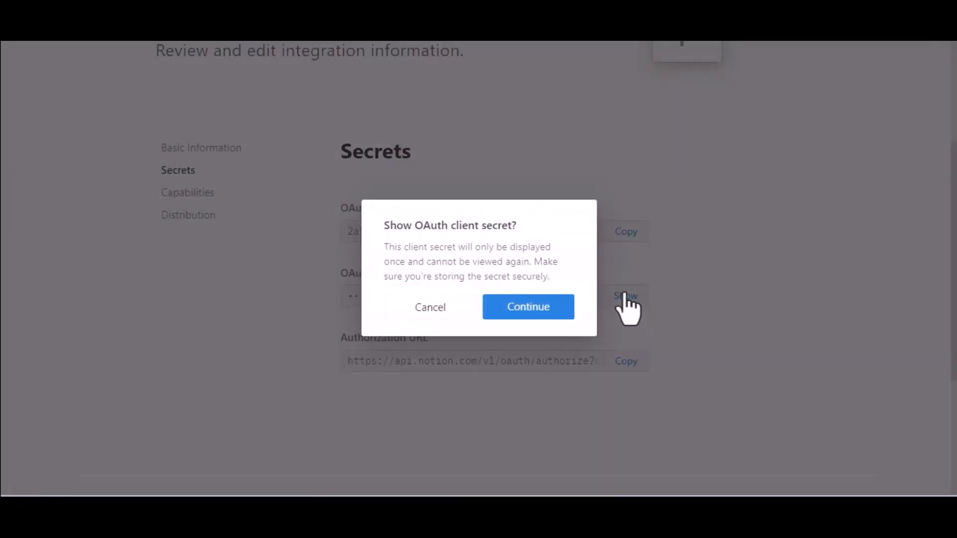
click(546, 299)
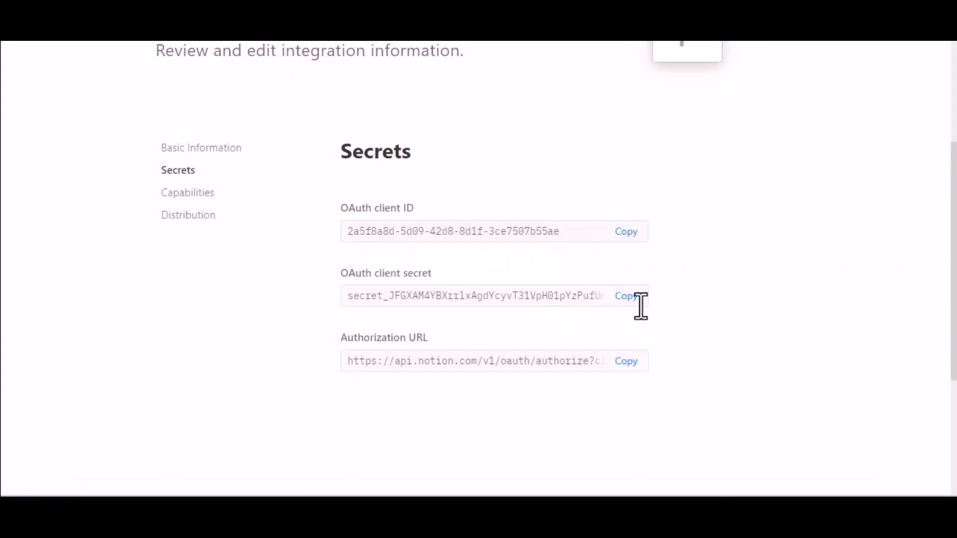
click(626, 302)
click(235, 18)
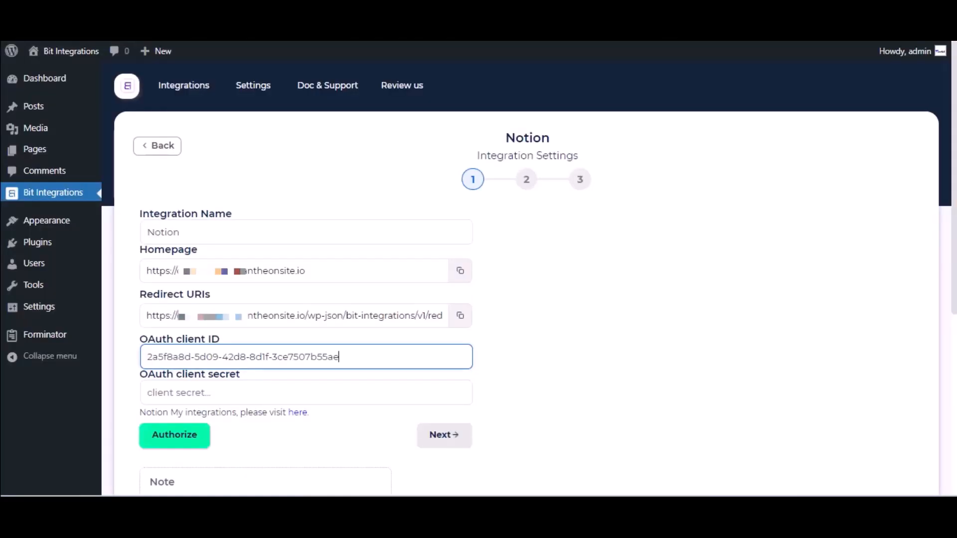
click(260, 392)
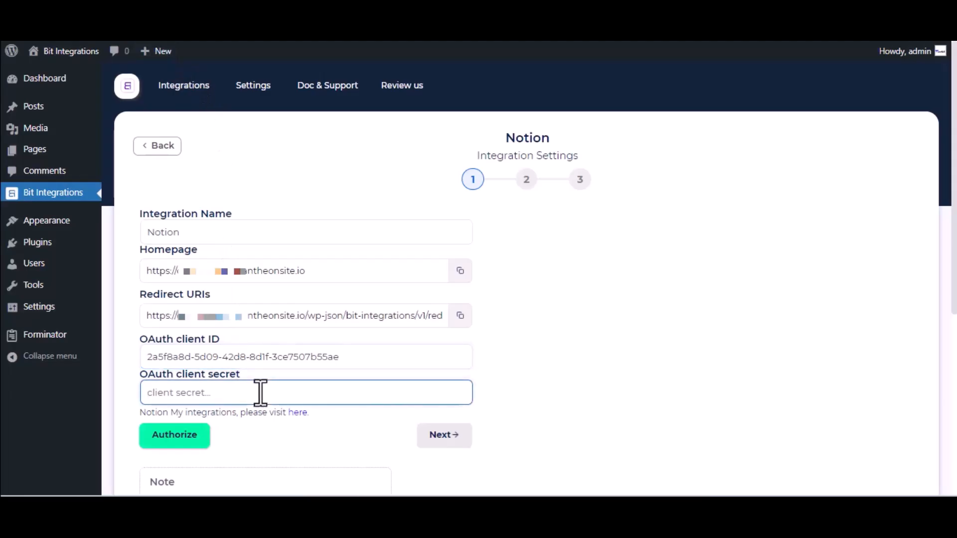
key(ctrl+v)
scroll(259, 391, down, 2)
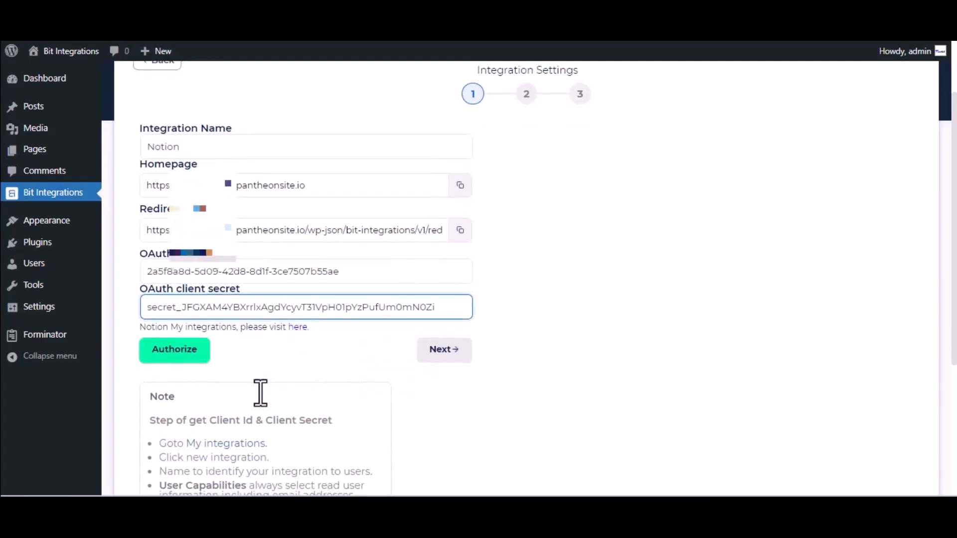
click(181, 350)
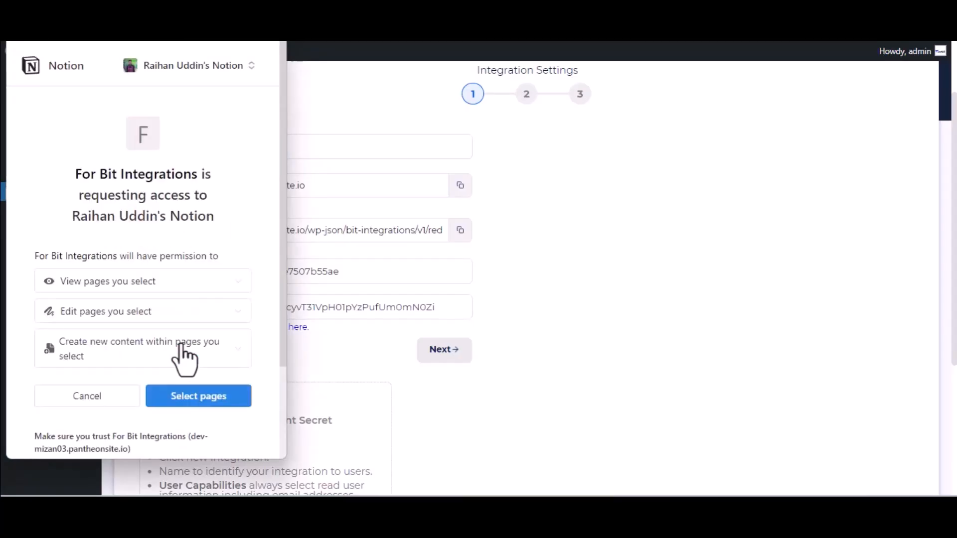
Grant the For Bit Integrations connection access to the Journal page
click(189, 397)
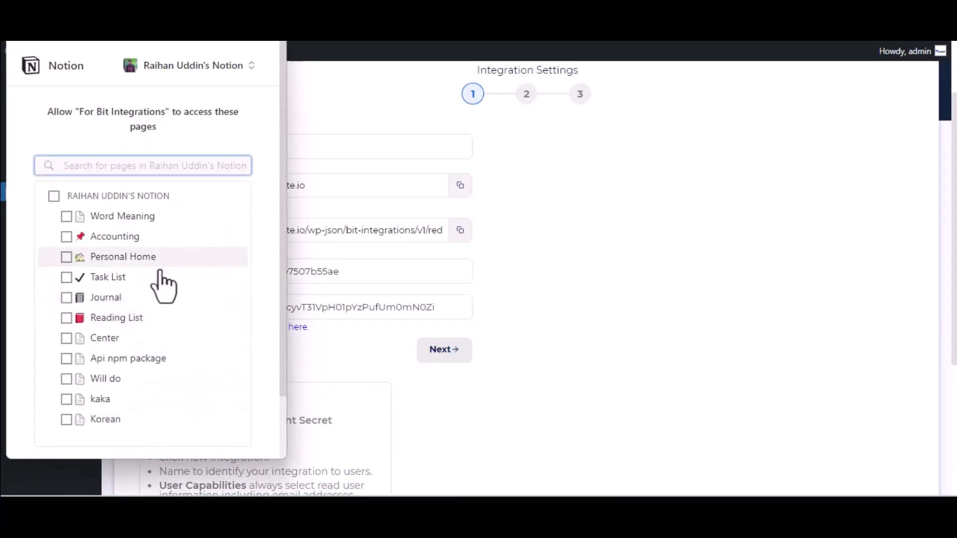
click(116, 298)
scroll(118, 307, down, 2)
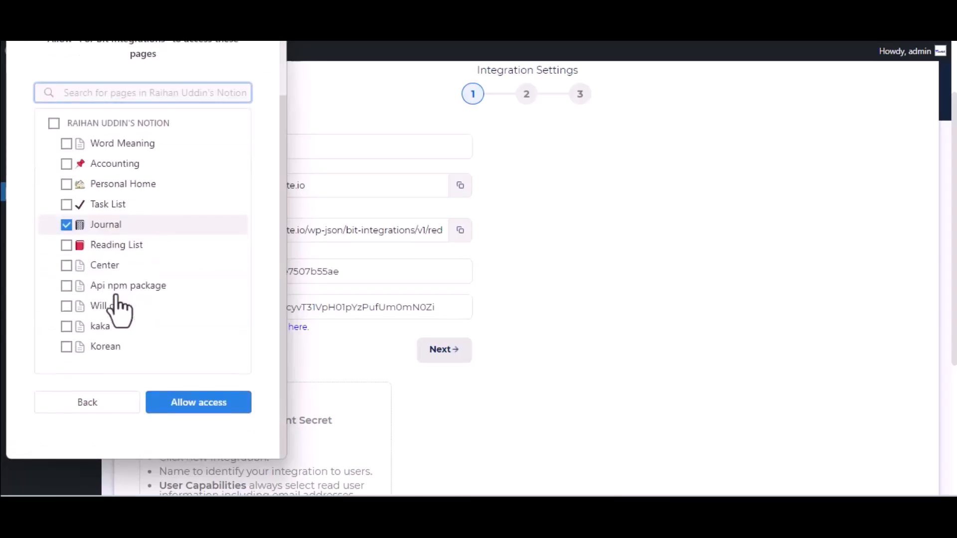
click(195, 406)
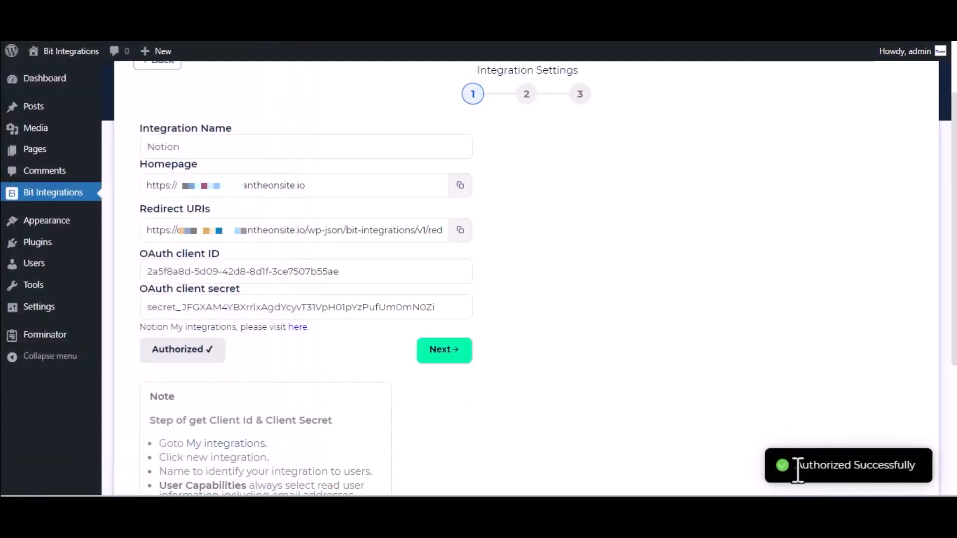
Choose the Journal database and map the Name-1 form field to Name
click(456, 350)
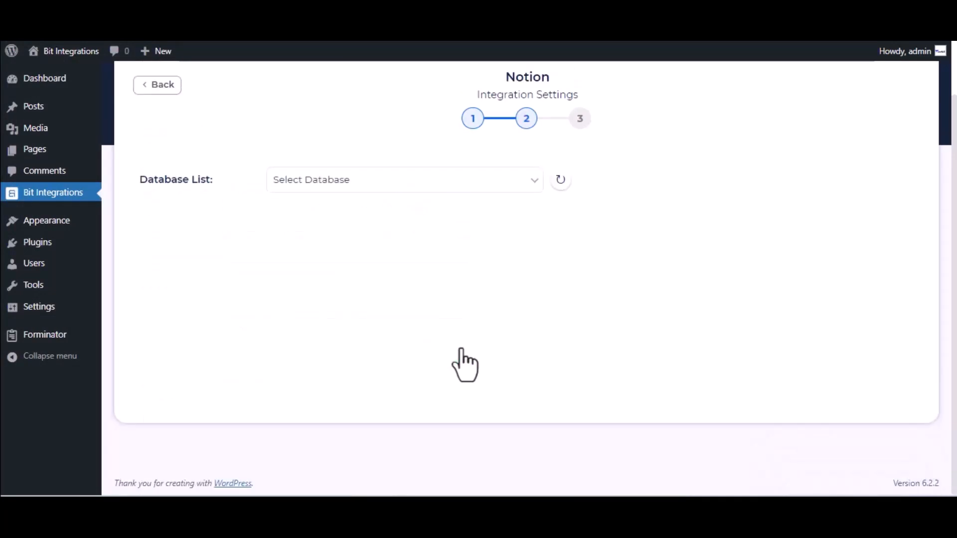
click(357, 188)
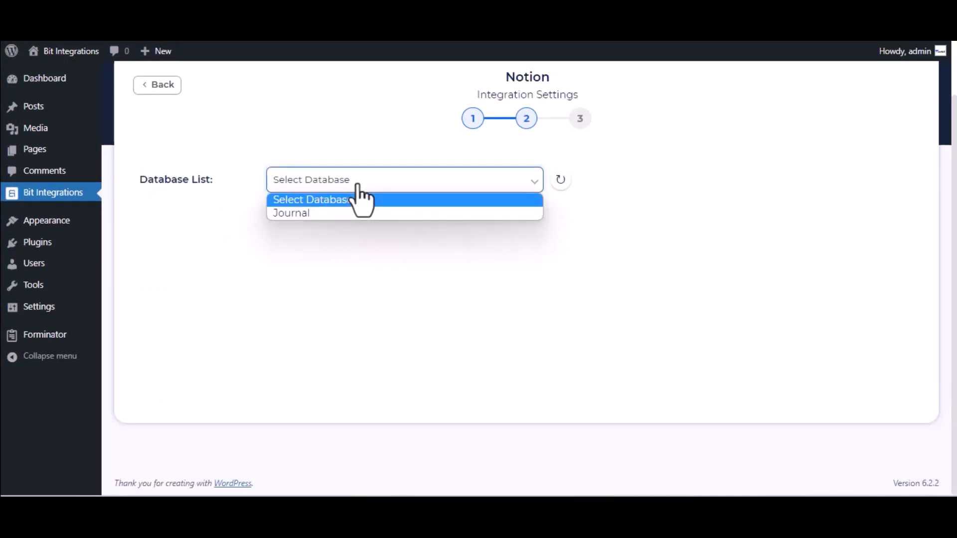
click(358, 218)
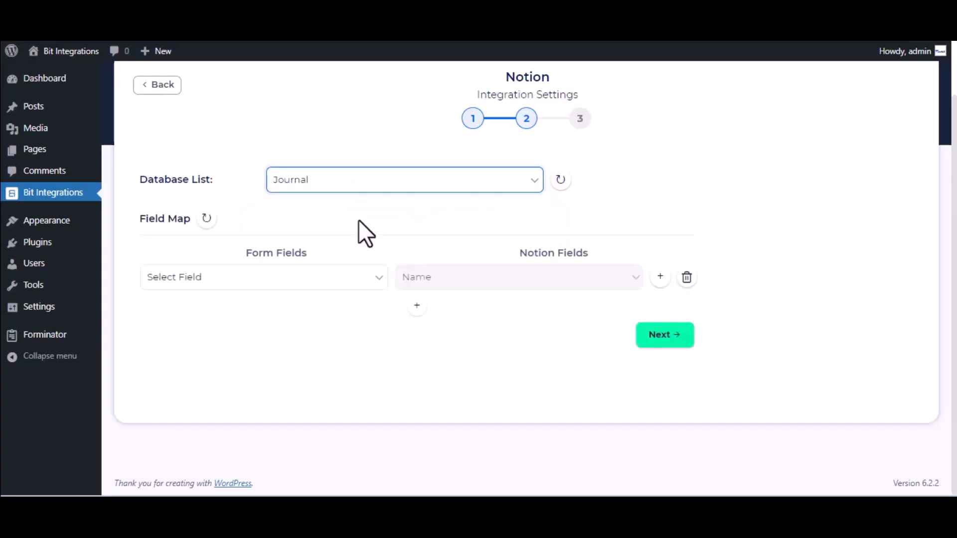
click(308, 288)
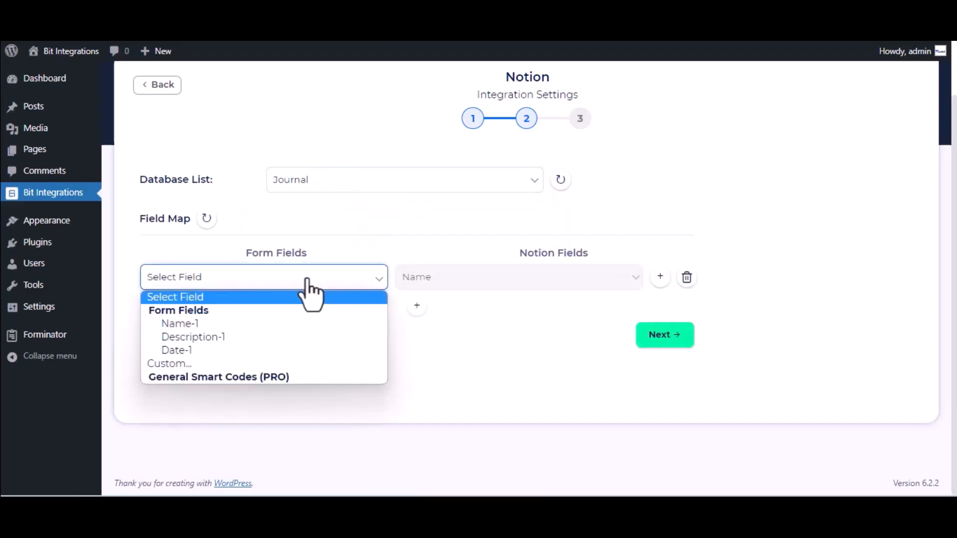
click(285, 329)
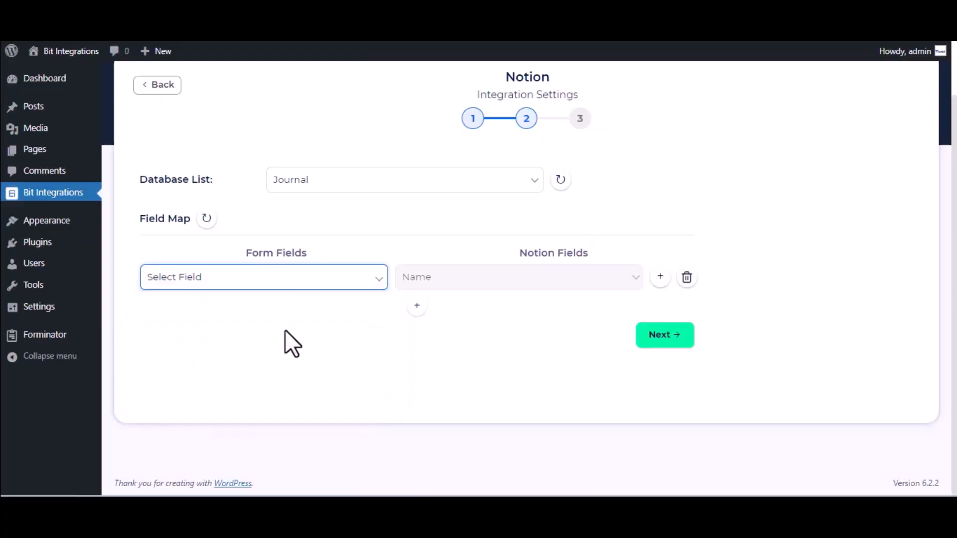
Add a mapping row from Description-1 to Tags and finish and save the integration
click(417, 307)
click(506, 313)
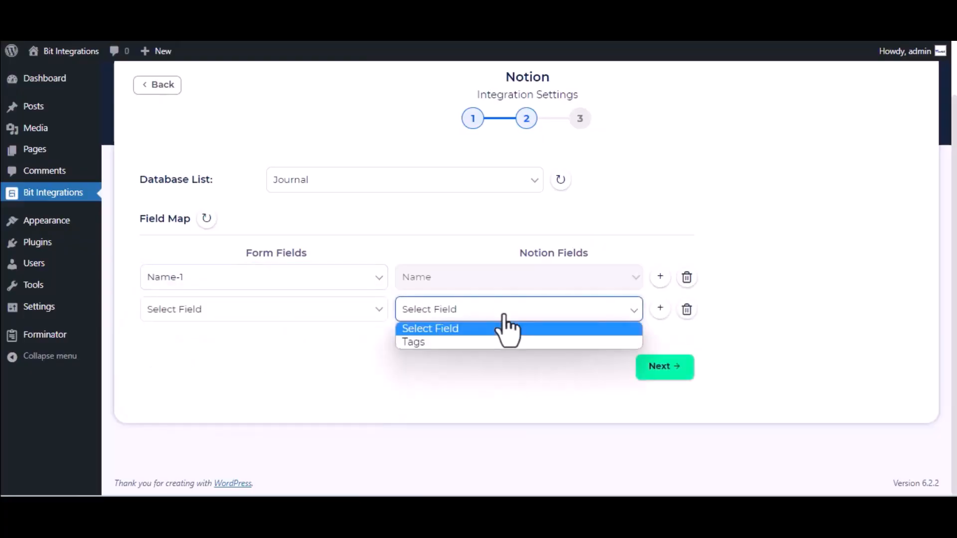
click(478, 341)
click(474, 314)
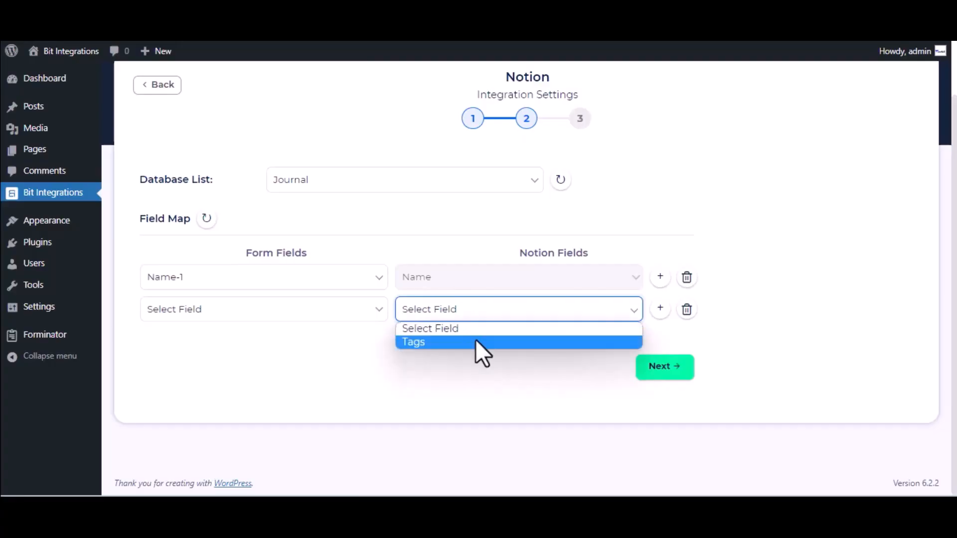
click(476, 341)
click(315, 310)
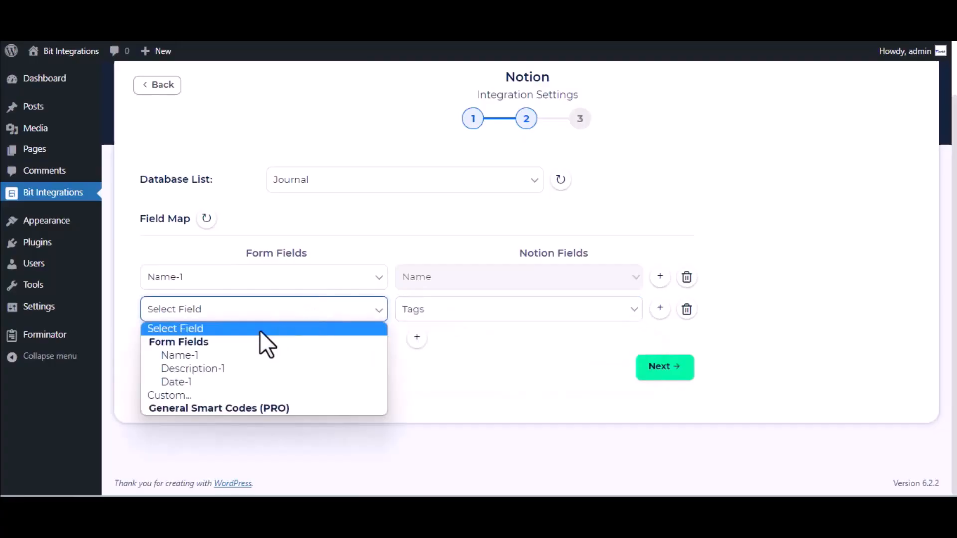
click(228, 371)
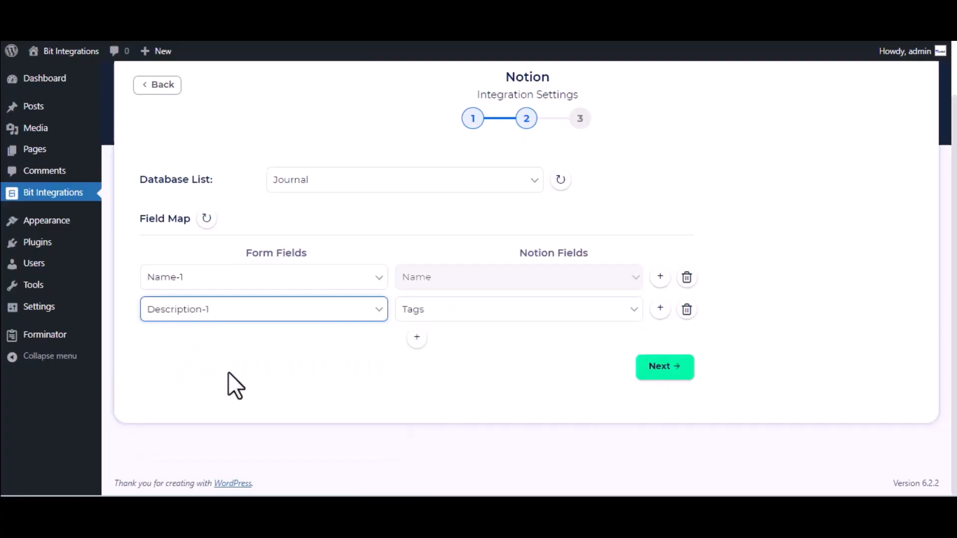
click(668, 375)
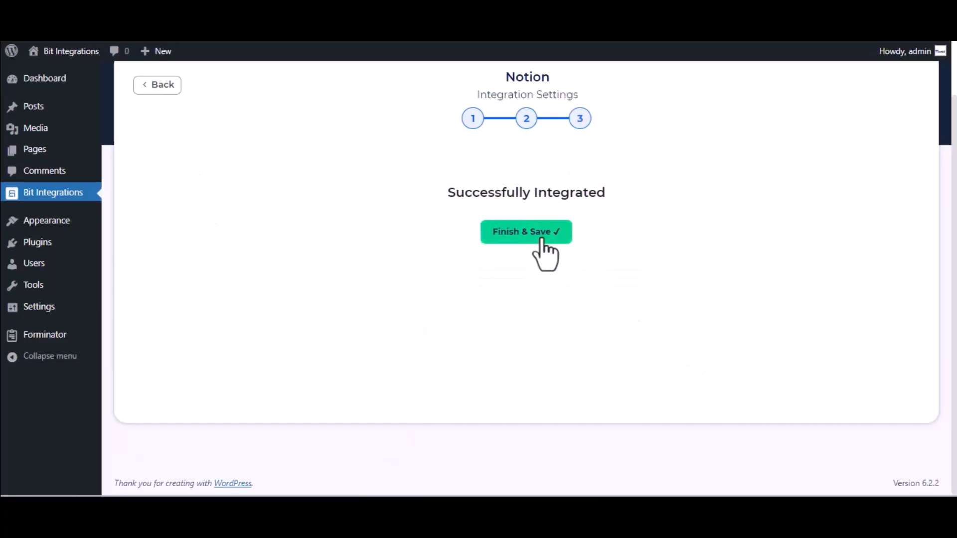
click(541, 241)
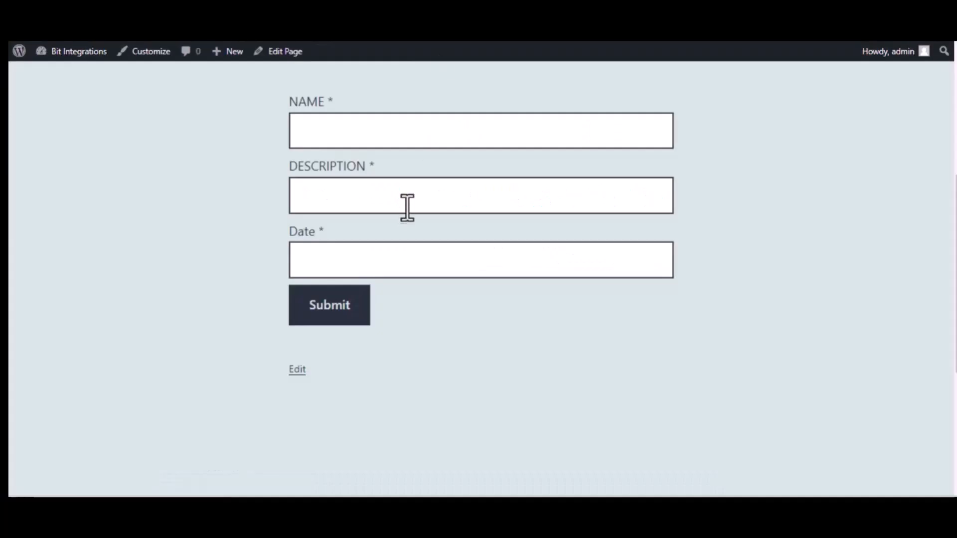
Submit the form with name 'Bit Integrations', description 'Welcome to Bit Integrations Plugin' and date 09/22/2023
click(366, 135)
text(Bit Integrations)
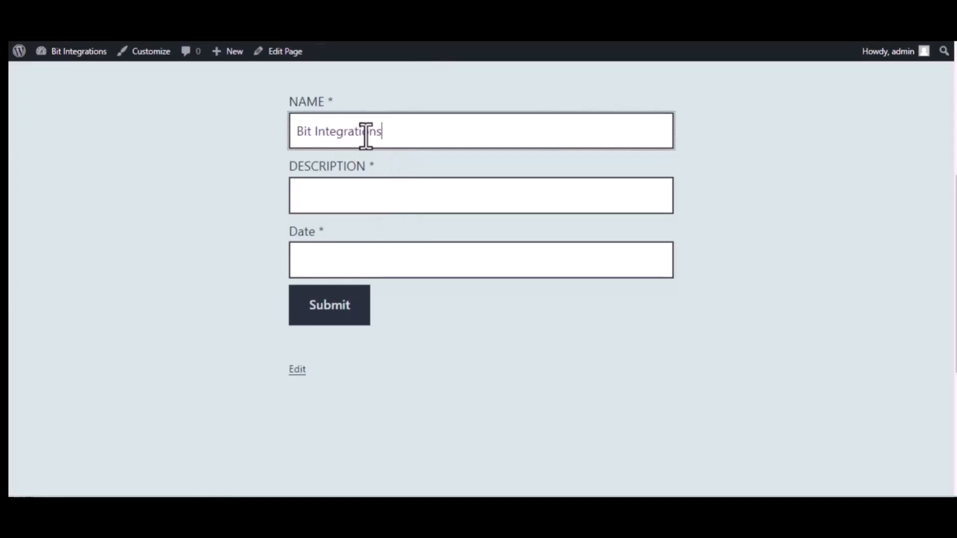
click(379, 189)
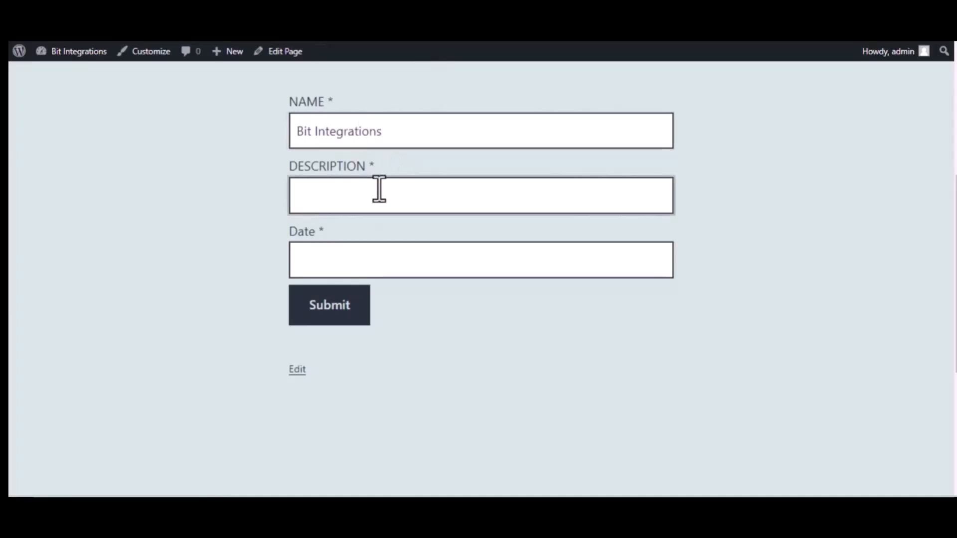
text(Welcome to Bit Integr)
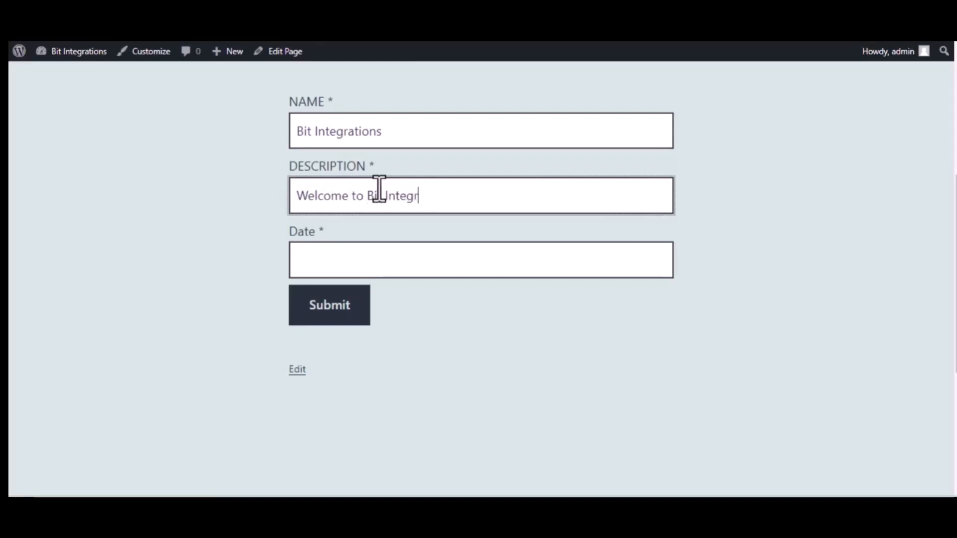
text(ations Plugin)
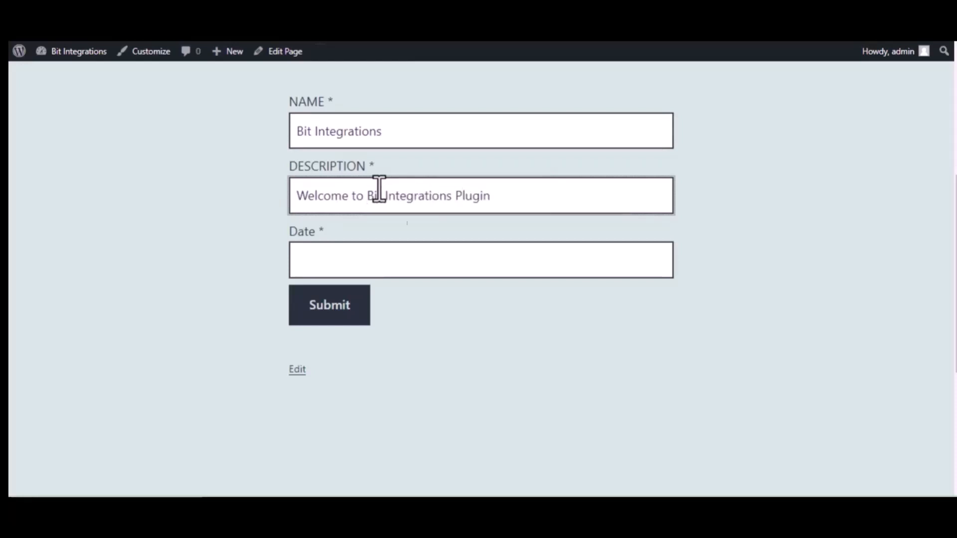
click(398, 258)
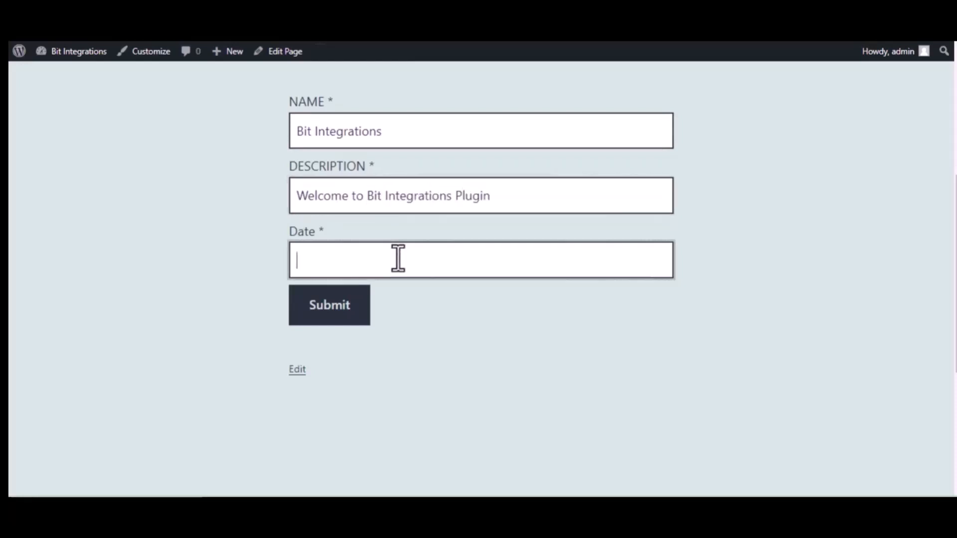
text(09)
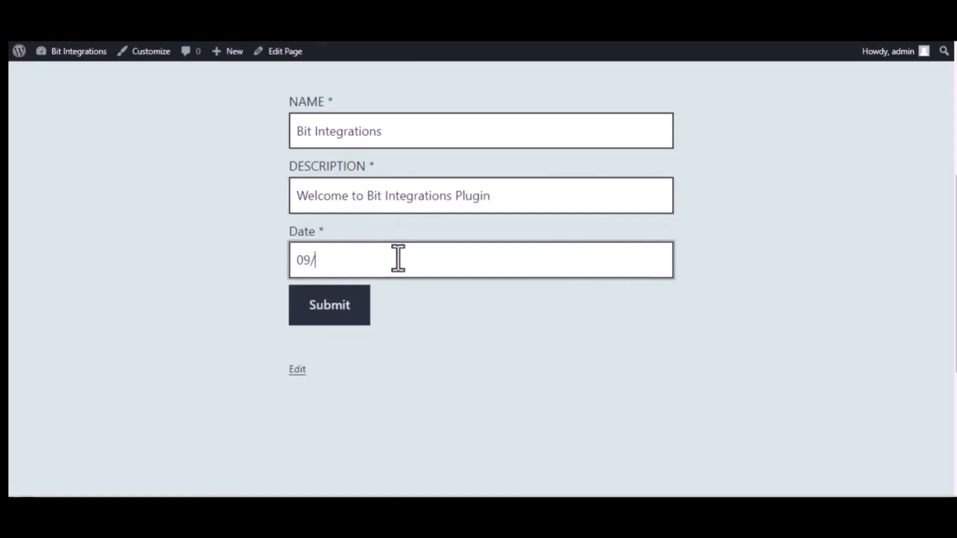
text(/22/2023)
click(335, 320)
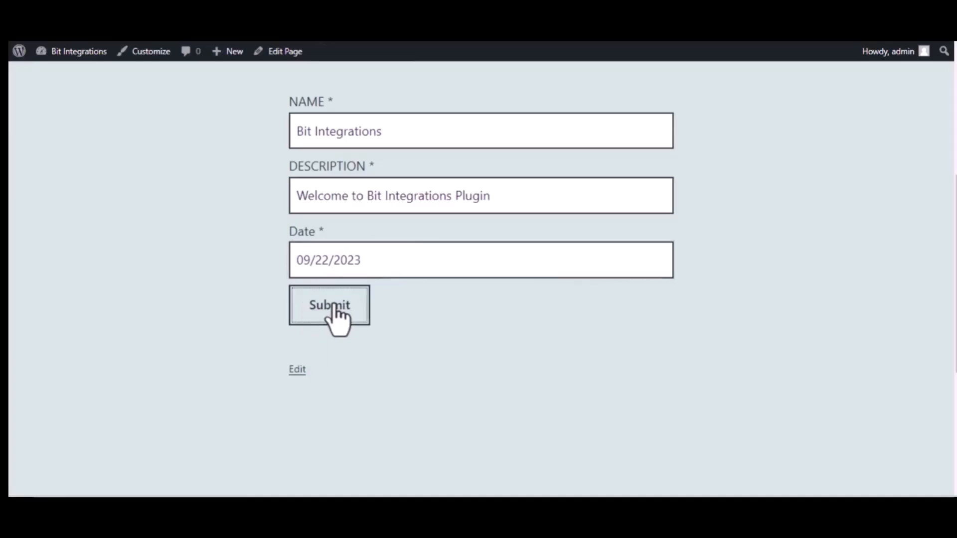